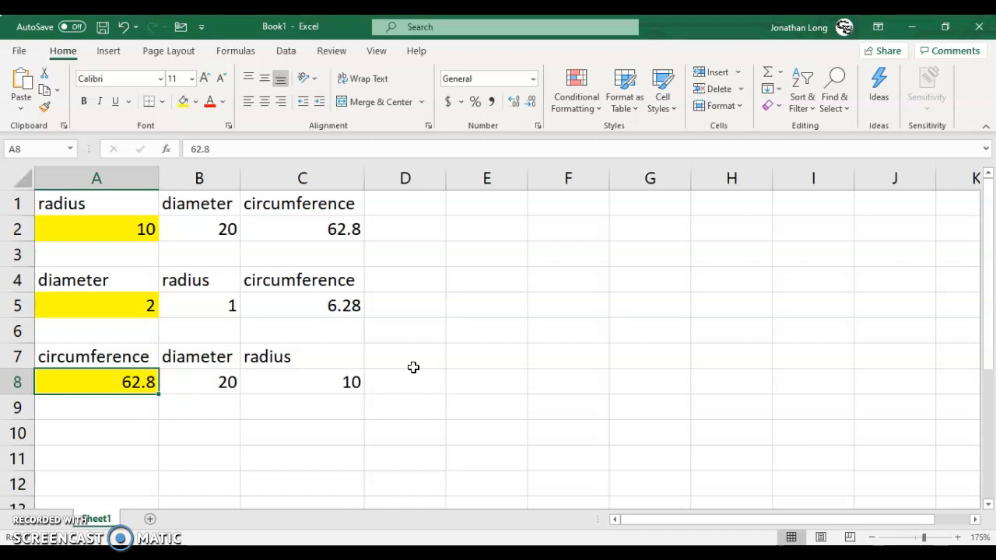
# Step: Add an "area" heading in cell D1, beside the circumference heading of the radius table
pyautogui.click(406, 208)
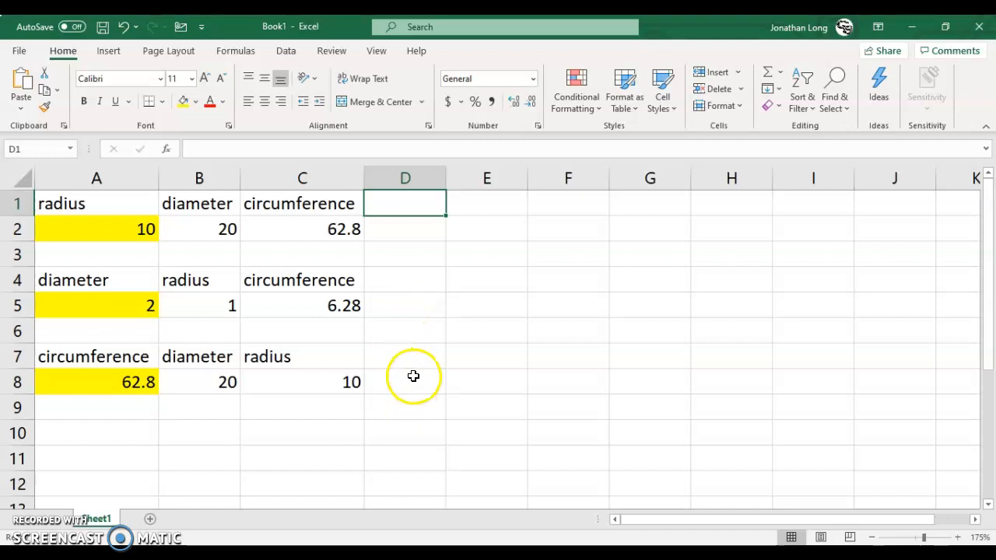
pyautogui.click(110, 437)
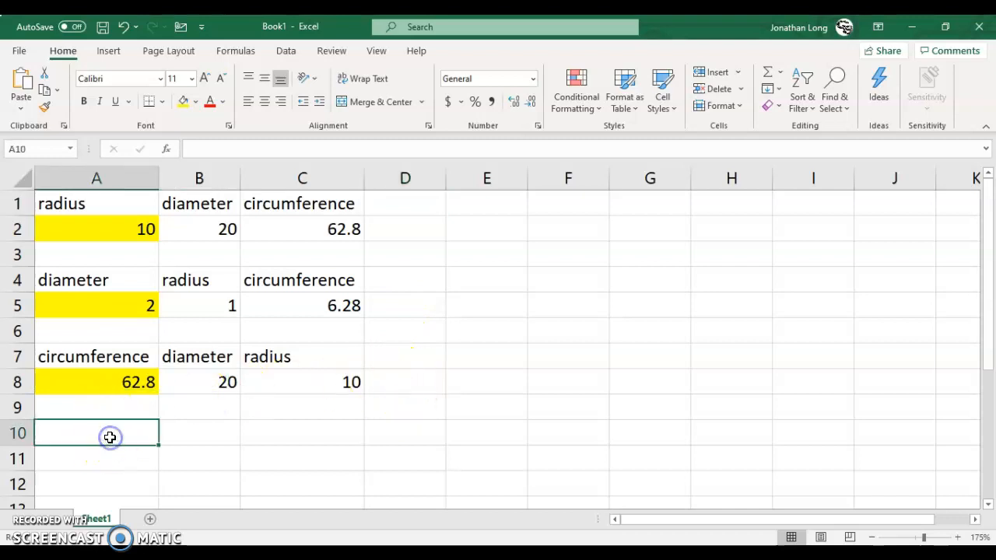
pyautogui.click(424, 205)
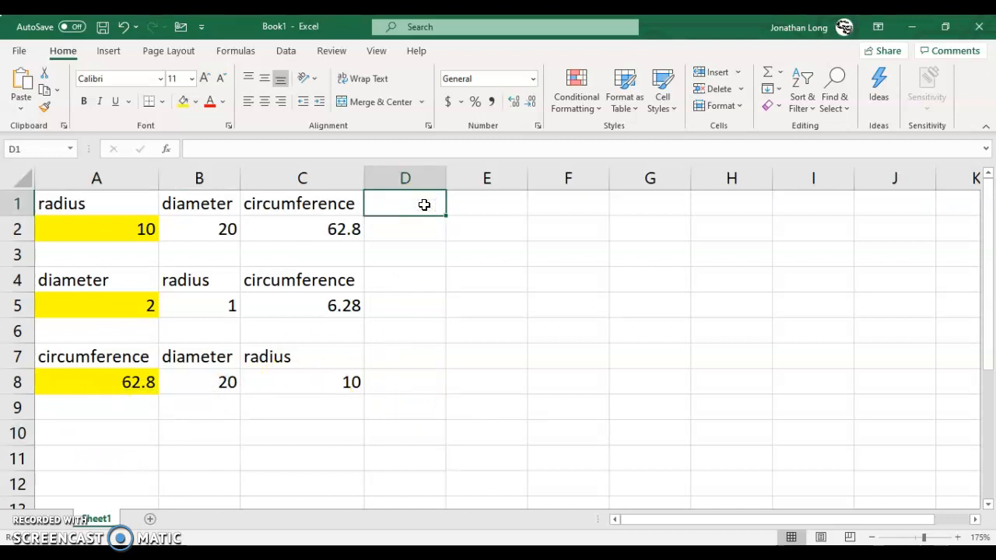
pyautogui.write('area')
pyautogui.press('Return')
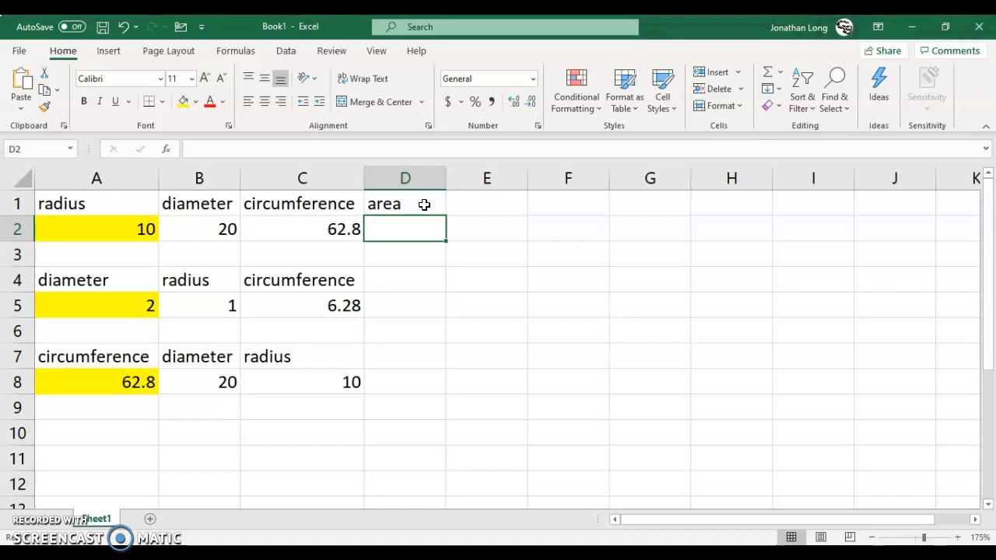
# Step: Calculate the circle's area in D2 from the radius with the formula =3.14*A2^2
pyautogui.write('=')
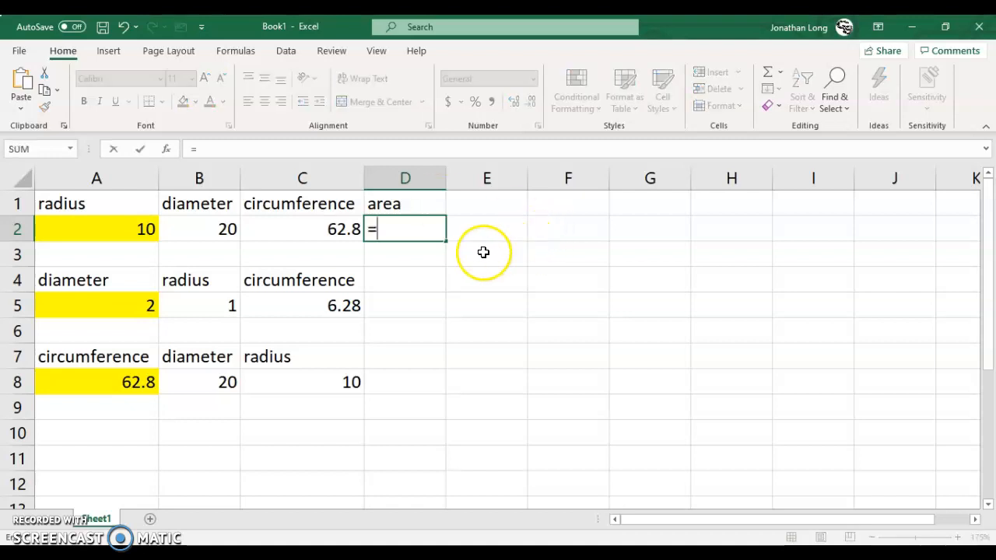
pyautogui.click(135, 230)
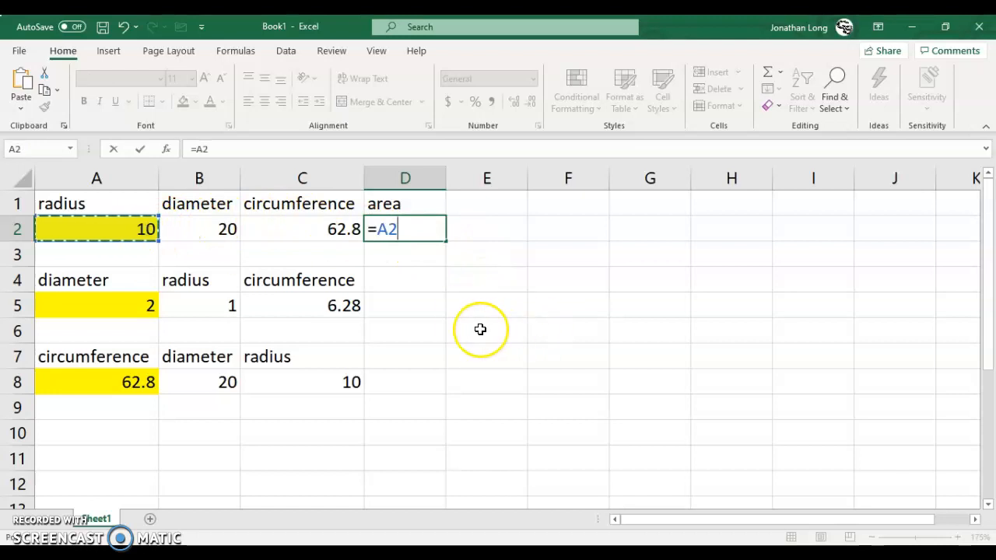
pyautogui.press('BackSpace')
pyautogui.press('BackSpace')
pyautogui.write('3')
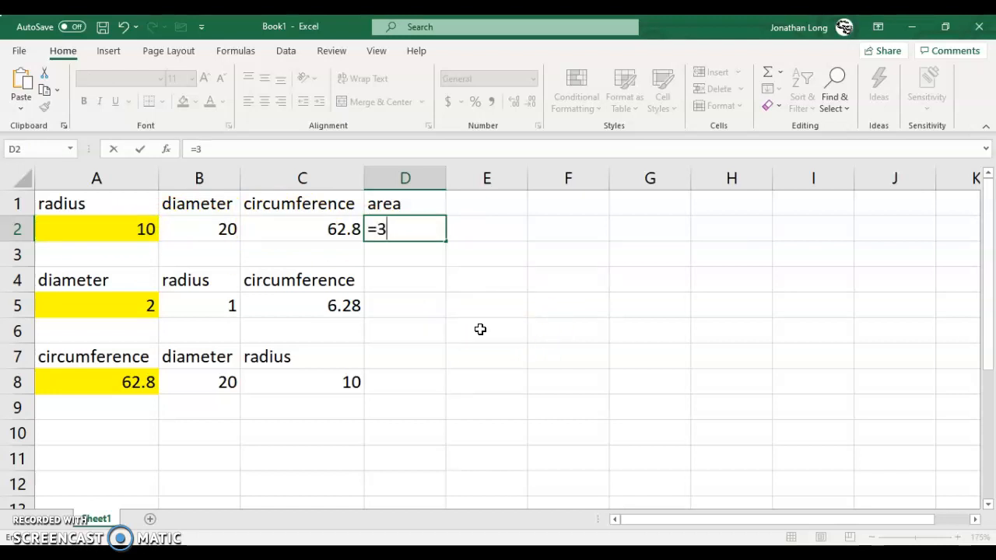
pyautogui.write('.14*')
pyautogui.click(158, 231)
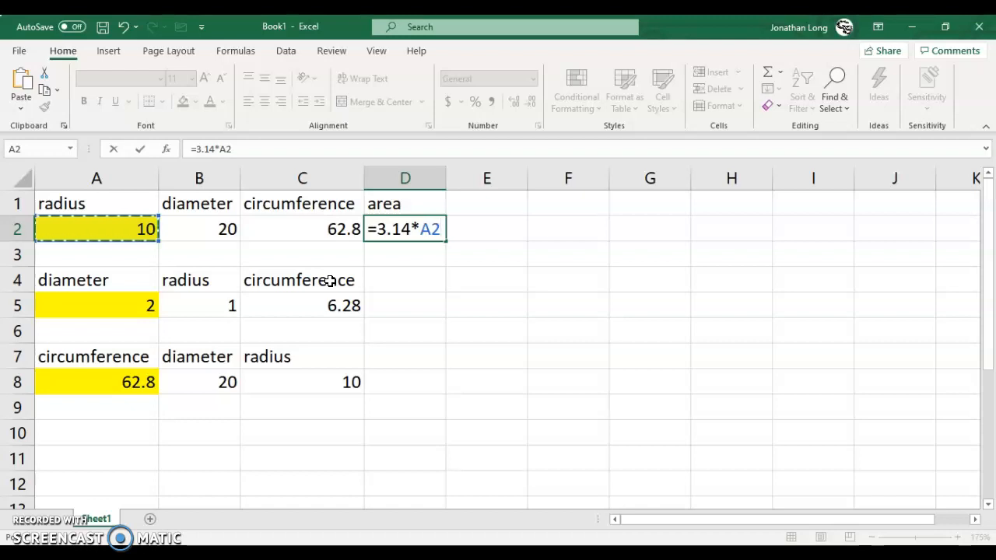
pyautogui.write('^')
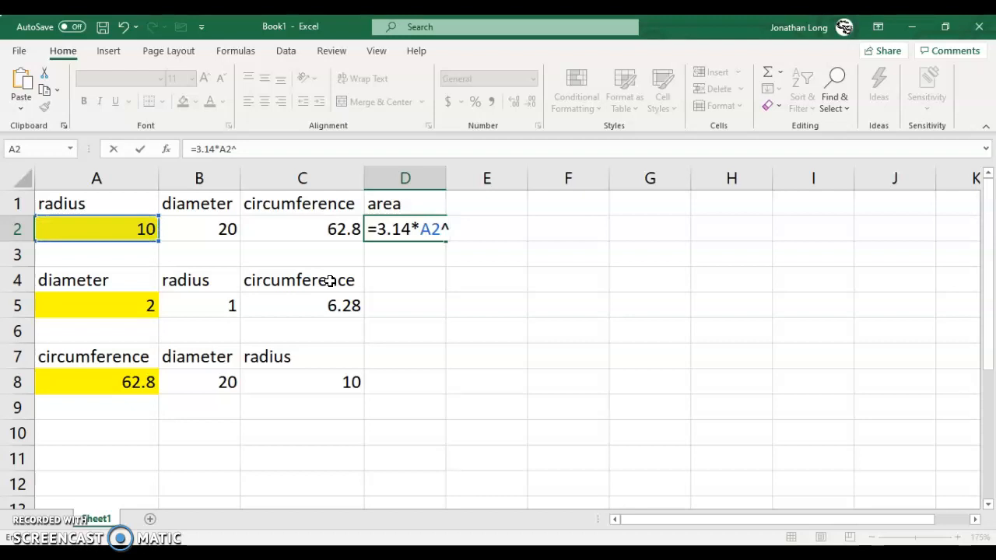
pyautogui.write('2')
pyautogui.press('Return')
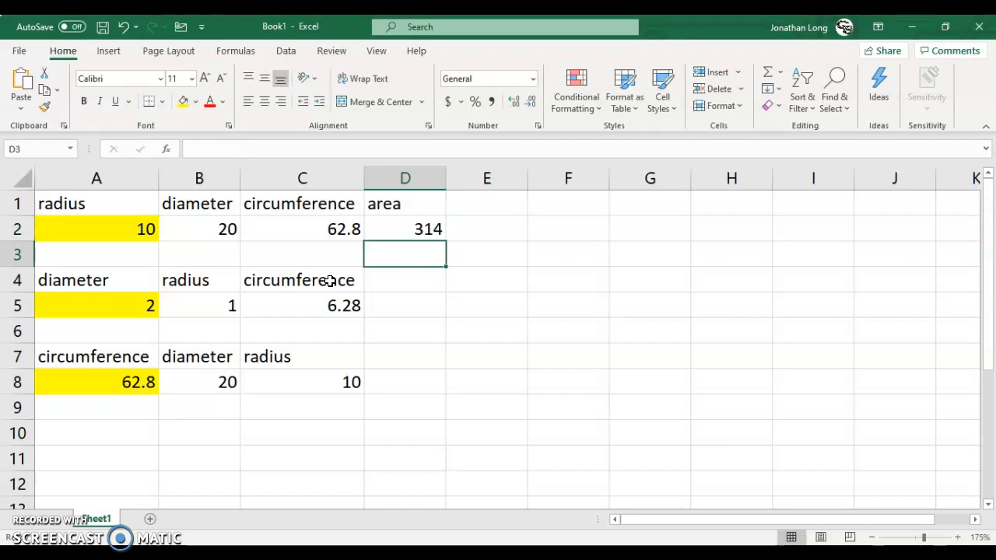
# Step: Add an "area" heading in cell D4 for the table that starts from the diameter
pyautogui.click(416, 285)
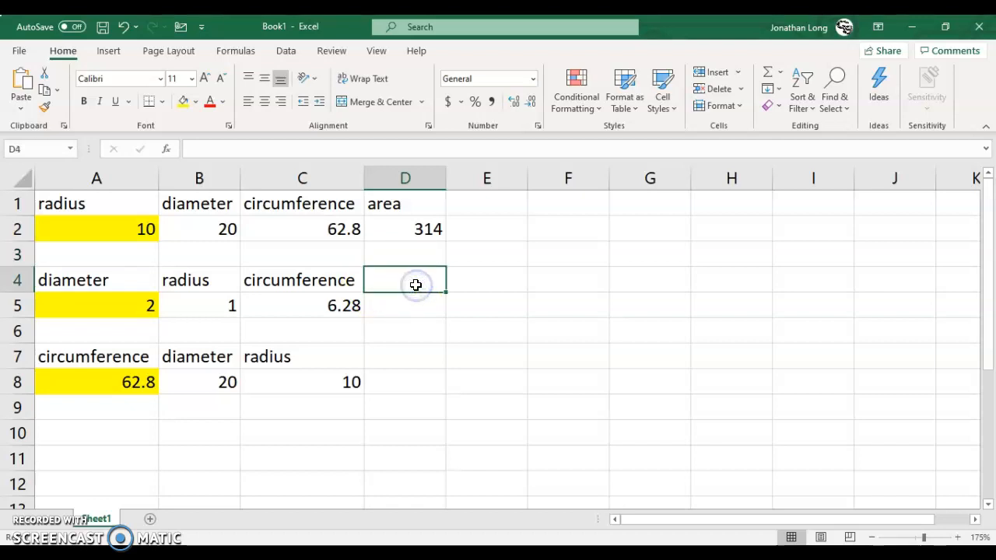
pyautogui.write('areea')
pyautogui.press('BackSpace')
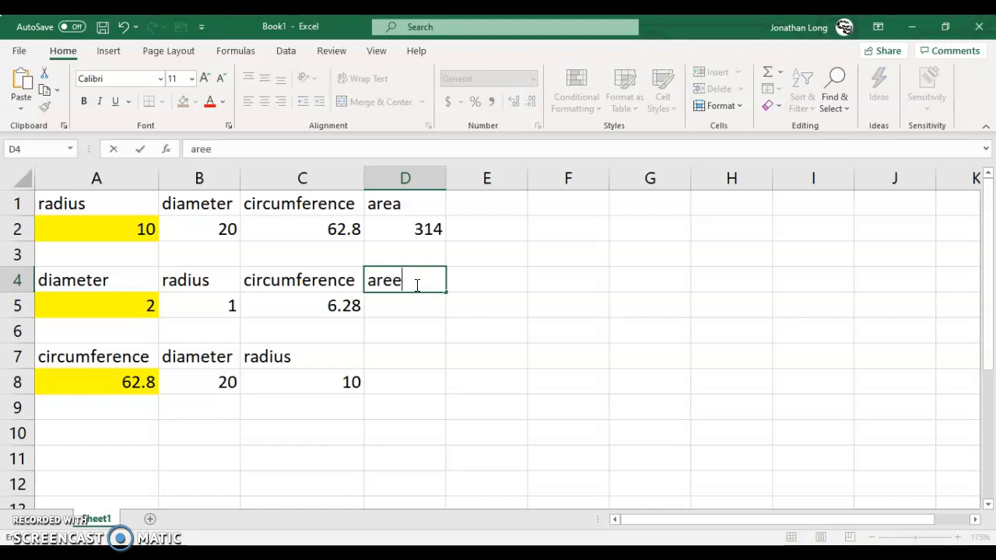
pyautogui.press('BackSpace')
pyautogui.write('a')
pyautogui.press('Return')
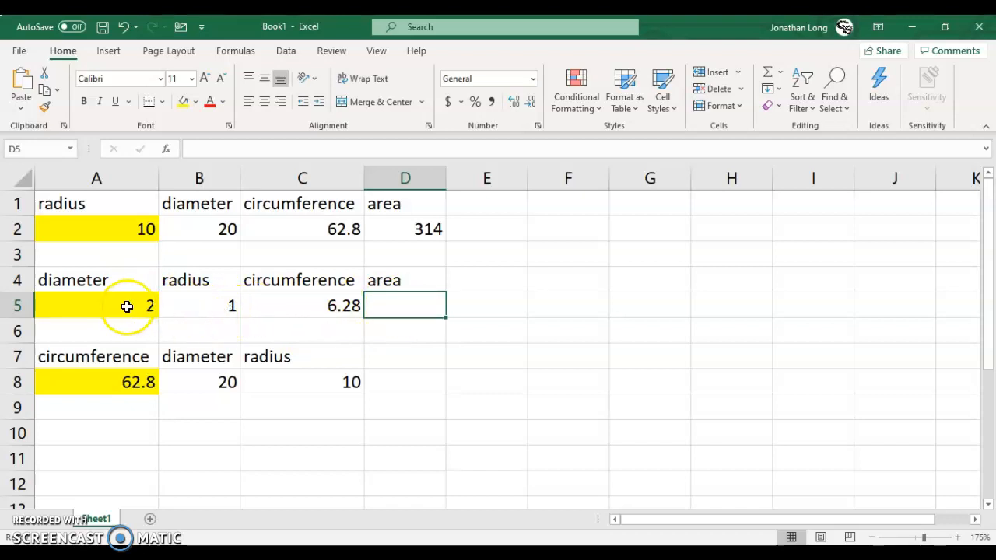
# Step: Calculate the area in D5 from the radius in the same row with the formula =3.14*B5^2
pyautogui.click(395, 308)
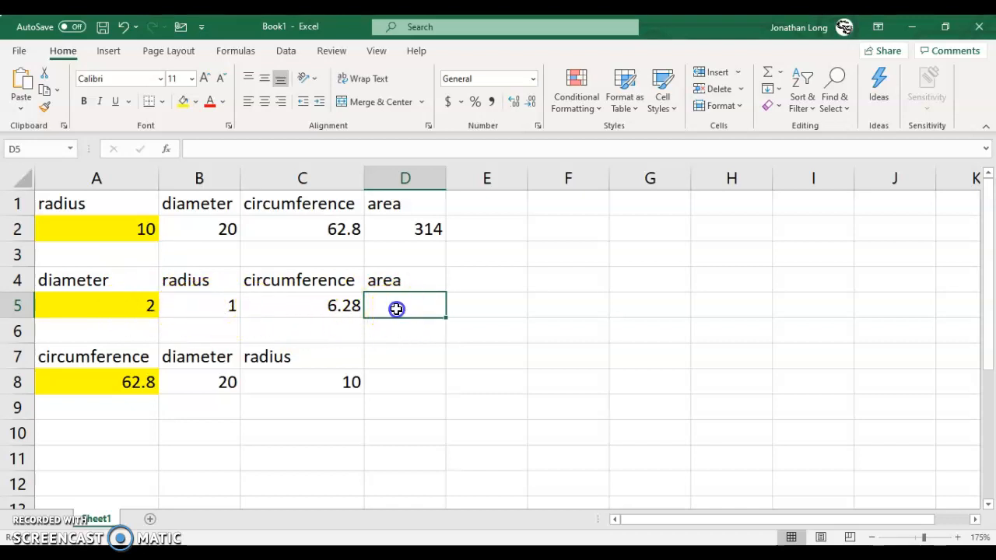
pyautogui.write('=3.14')
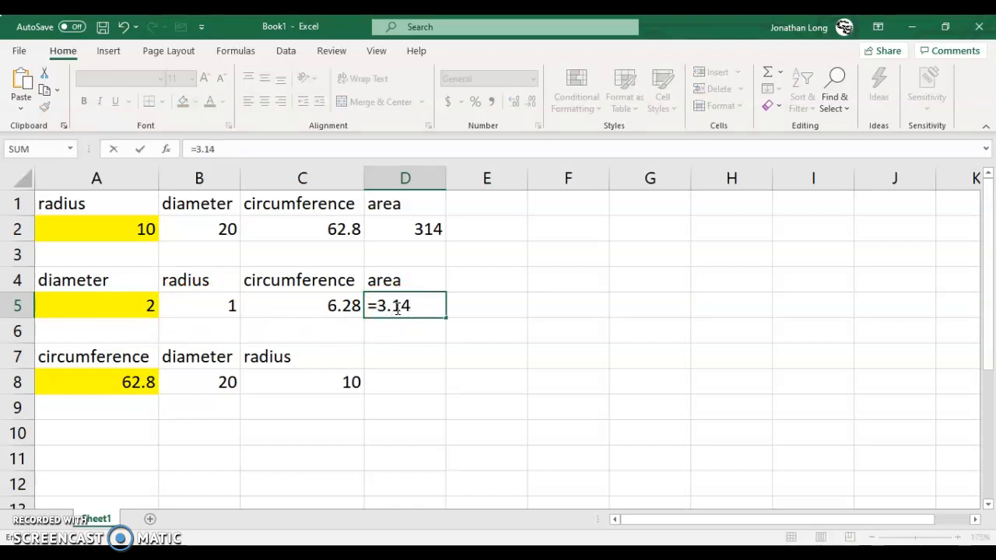
pyautogui.write('*')
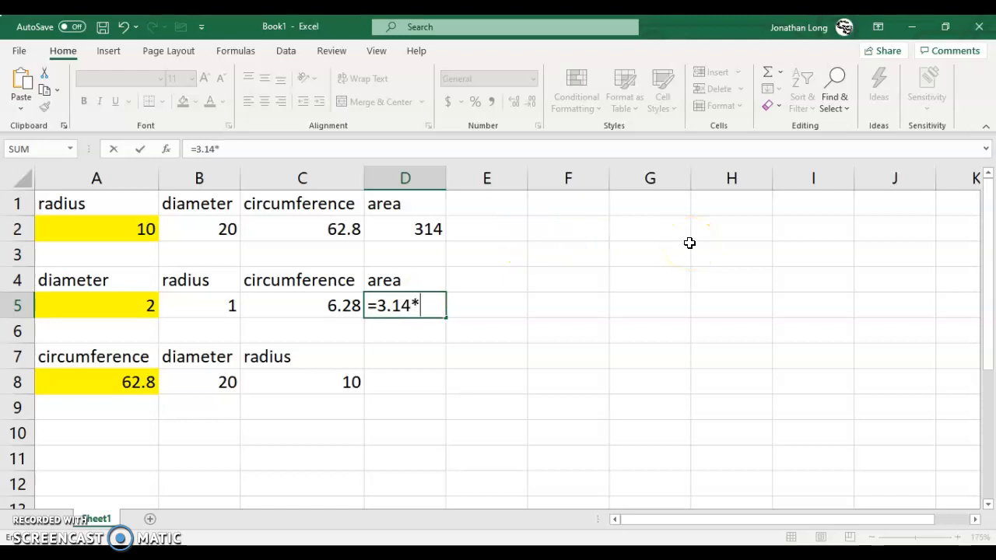
pyautogui.click(212, 309)
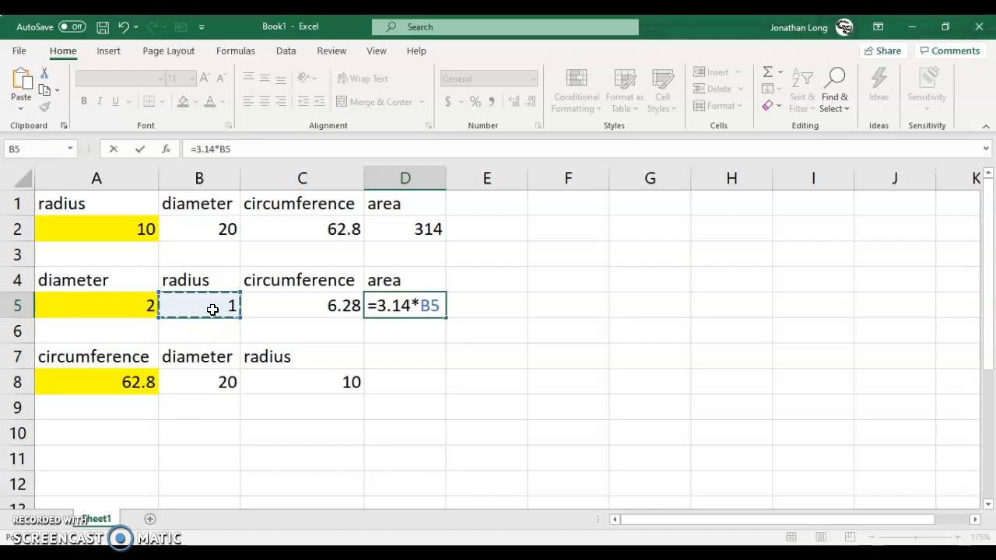
pyautogui.write('^2')
pyautogui.press('Return')
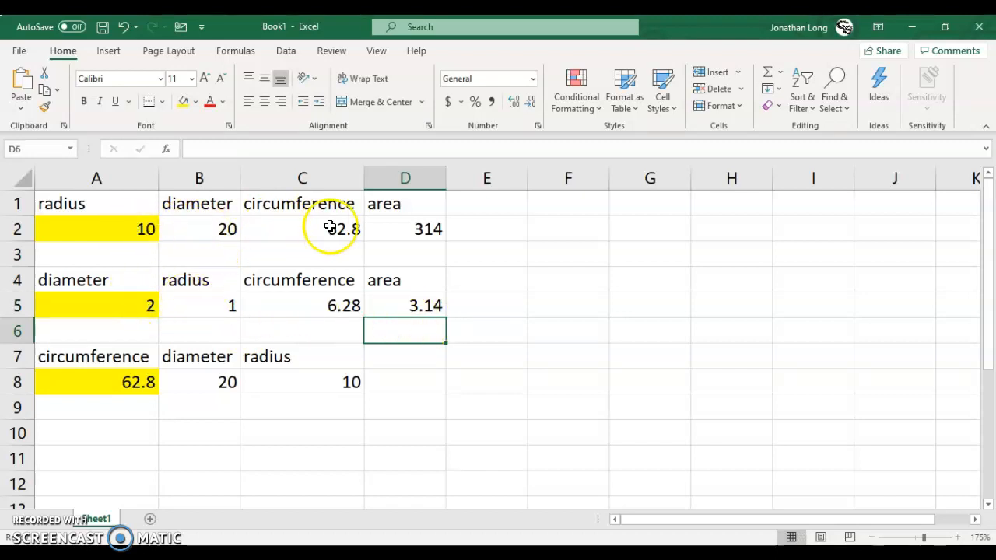
# Step: Set the diameter in A5 to 20, matching the diameter in the radius table
pyautogui.click(205, 230)
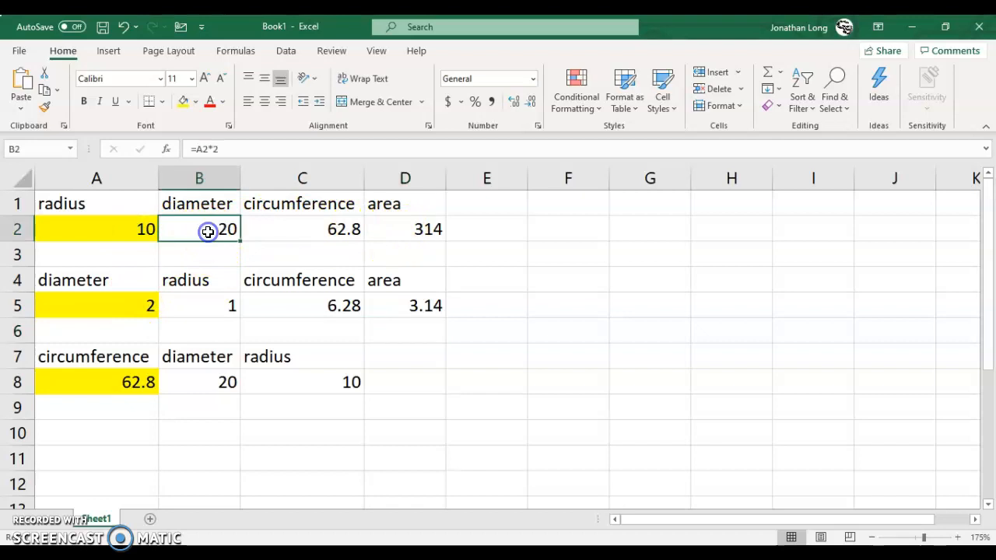
pyautogui.click(122, 310)
pyautogui.write('20')
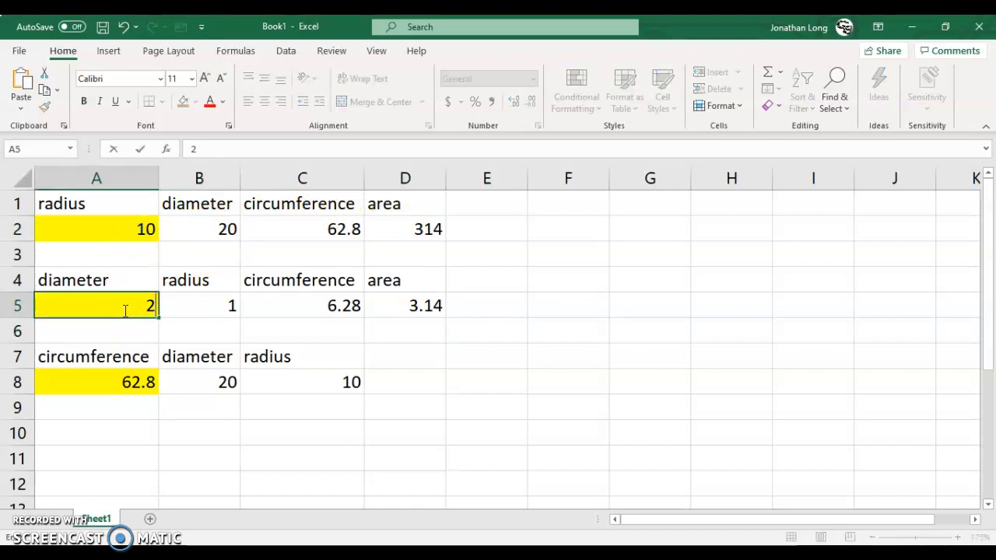
pyautogui.press('Return')
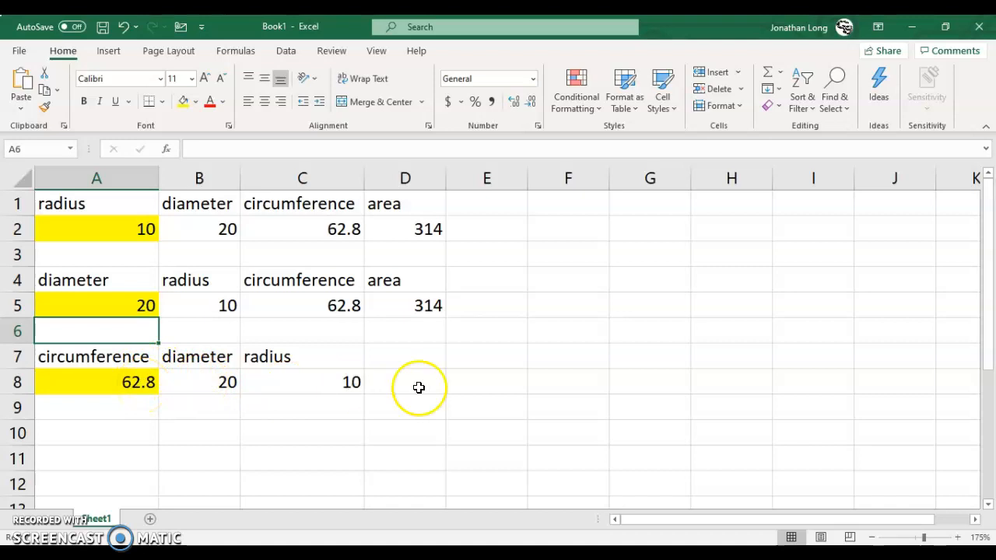
# Step: Add an "area" heading in cell D7 for the table that starts from the circumference
pyautogui.click(419, 360)
pyautogui.write('area')
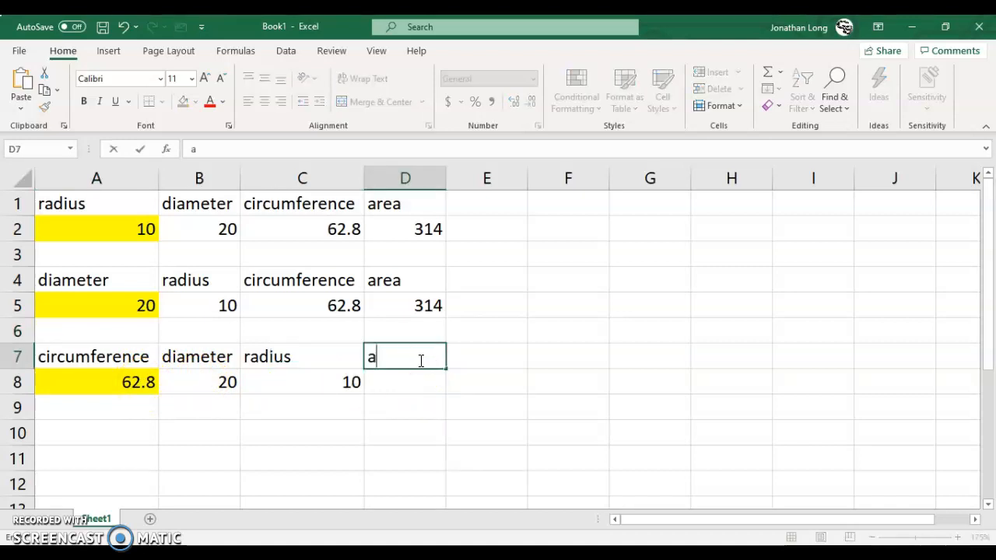
pyautogui.press('Return')
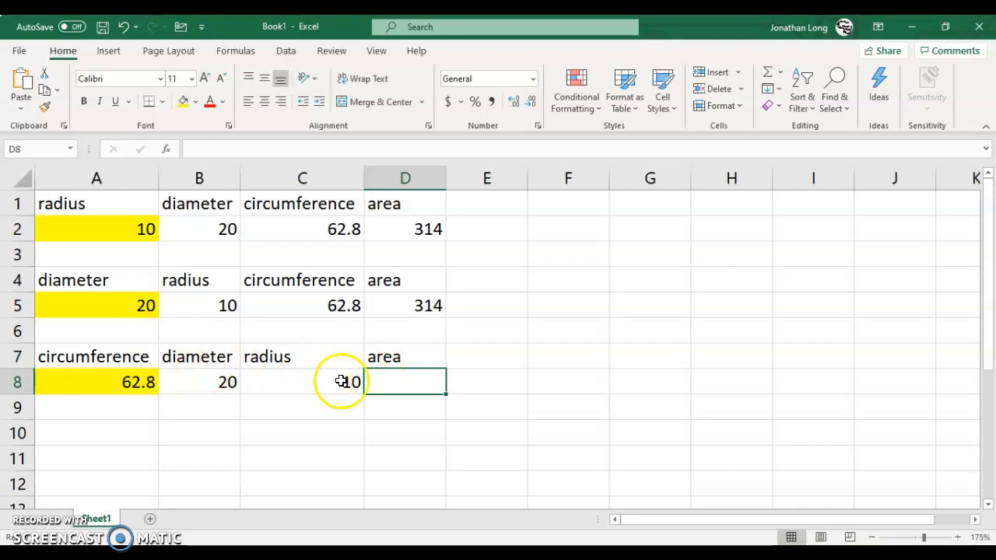
# Step: Calculate the area in D8 from the radius in the same row with the formula =3.14*C8^2
pyautogui.click(411, 380)
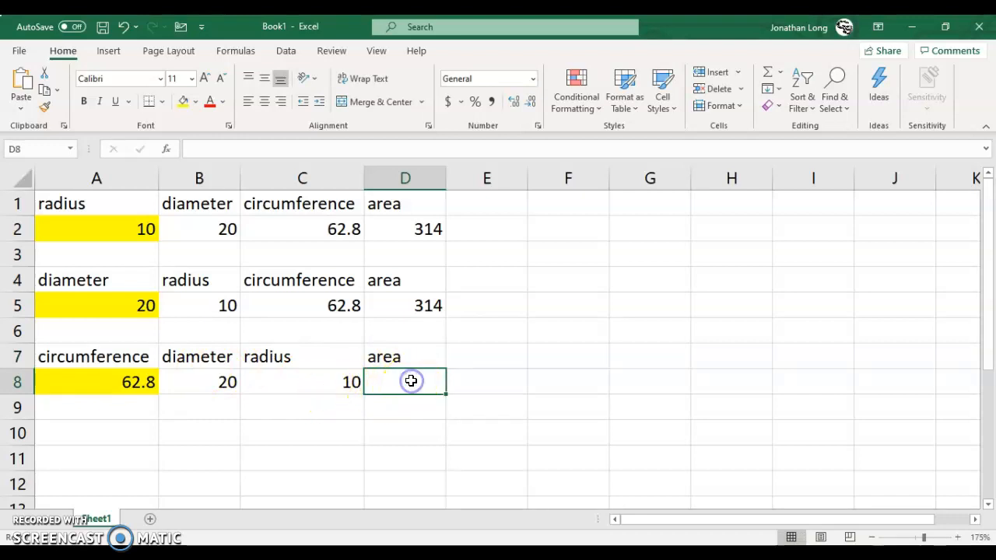
pyautogui.write('=')
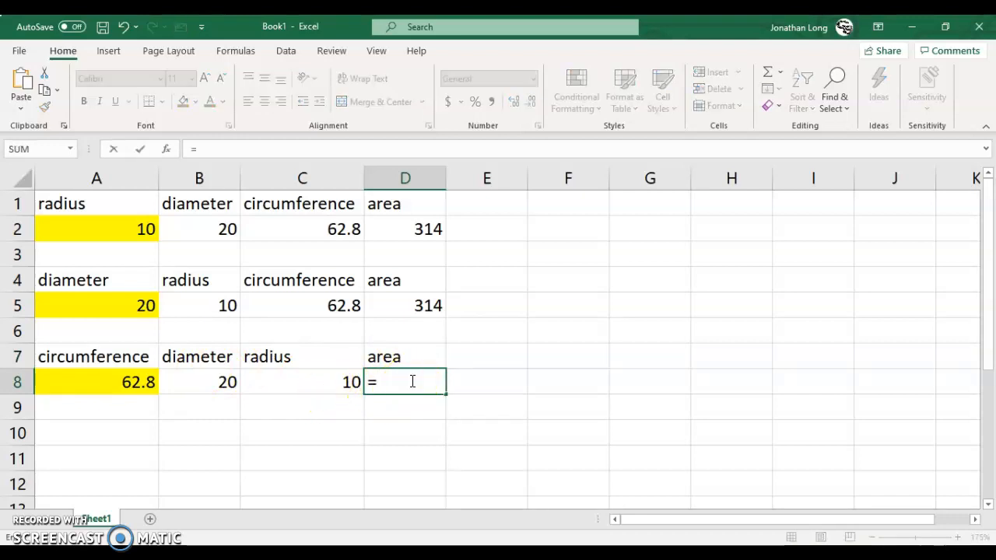
pyautogui.write('3.14*')
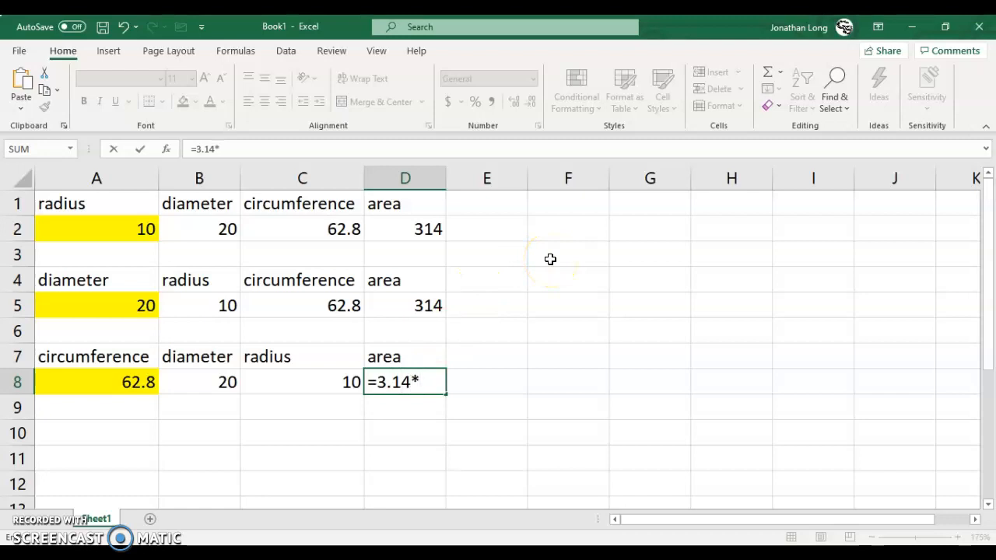
pyautogui.click(301, 381)
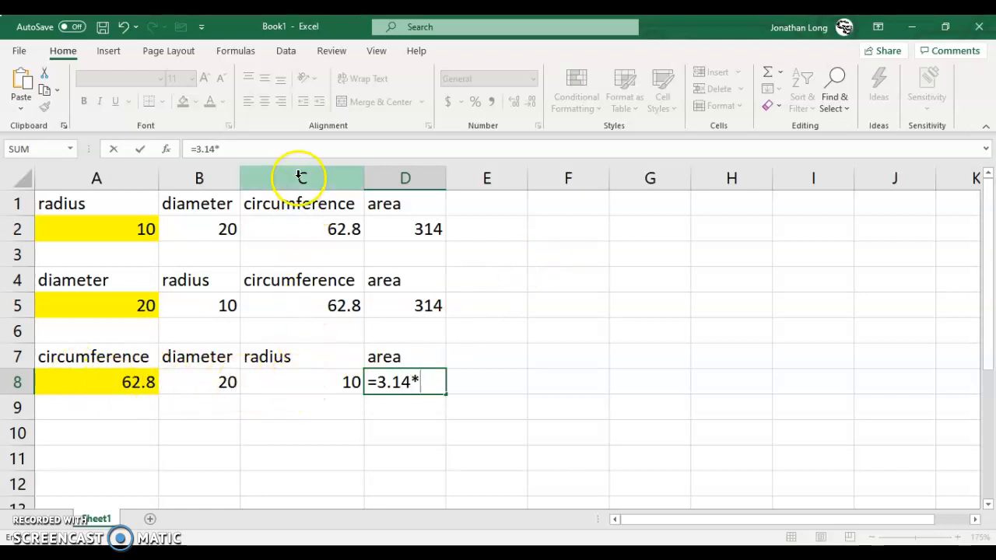
pyautogui.click(293, 381)
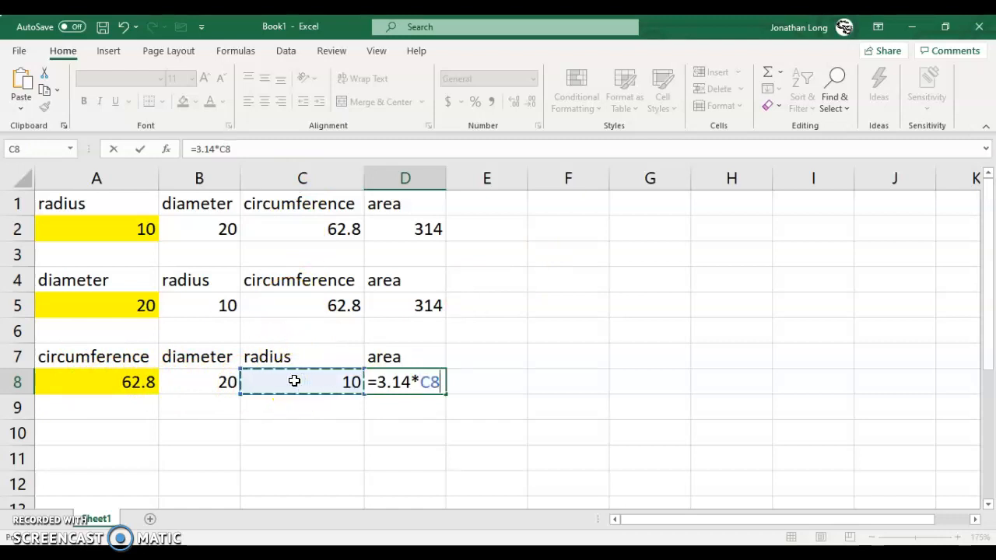
pyautogui.write('^')
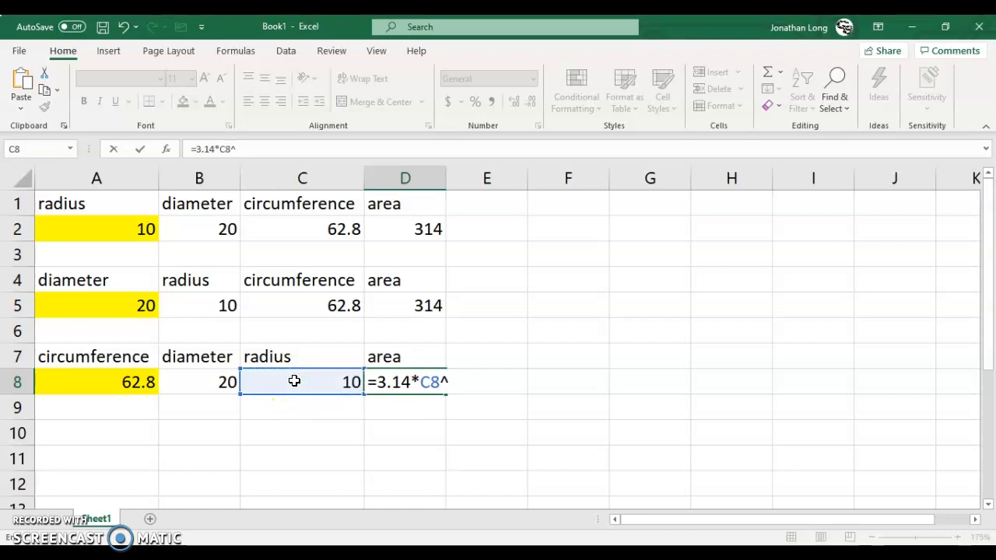
pyautogui.write('2')
pyautogui.press('Return')
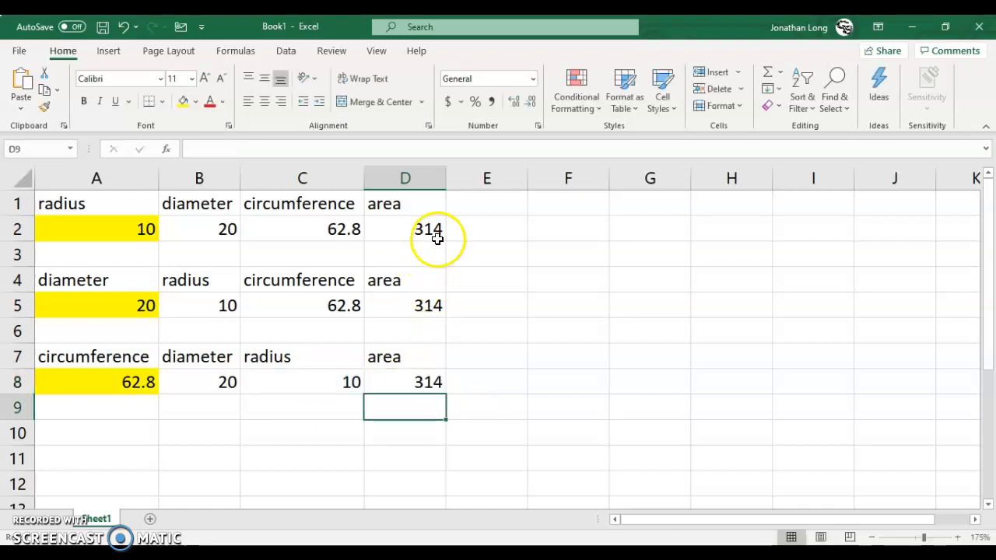
# Step: Examine the area formulas in D2, D5 and D8 and their radius references, leaving them as they are
pyautogui.click(436, 227)
pyautogui.doubleClick(436, 227)
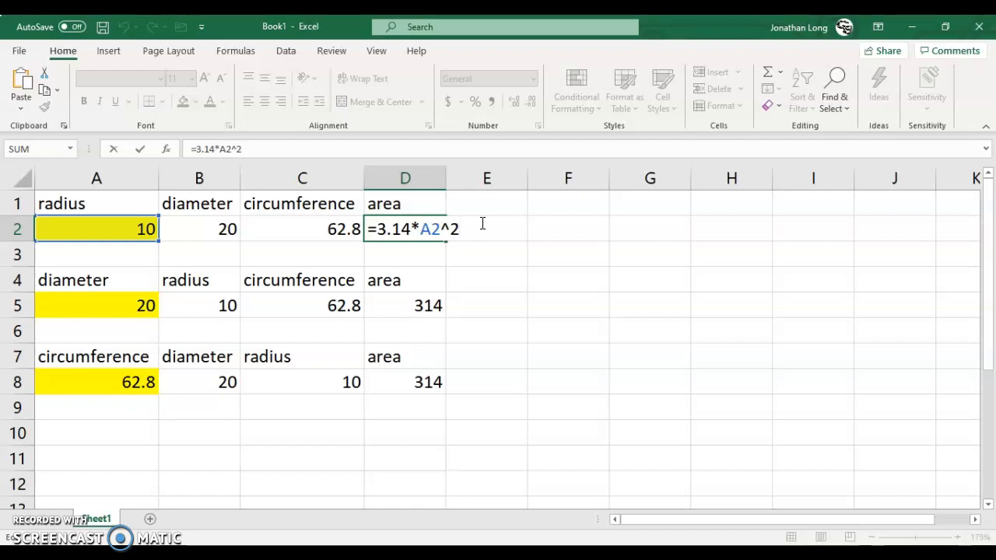
pyautogui.doubleClick(436, 304)
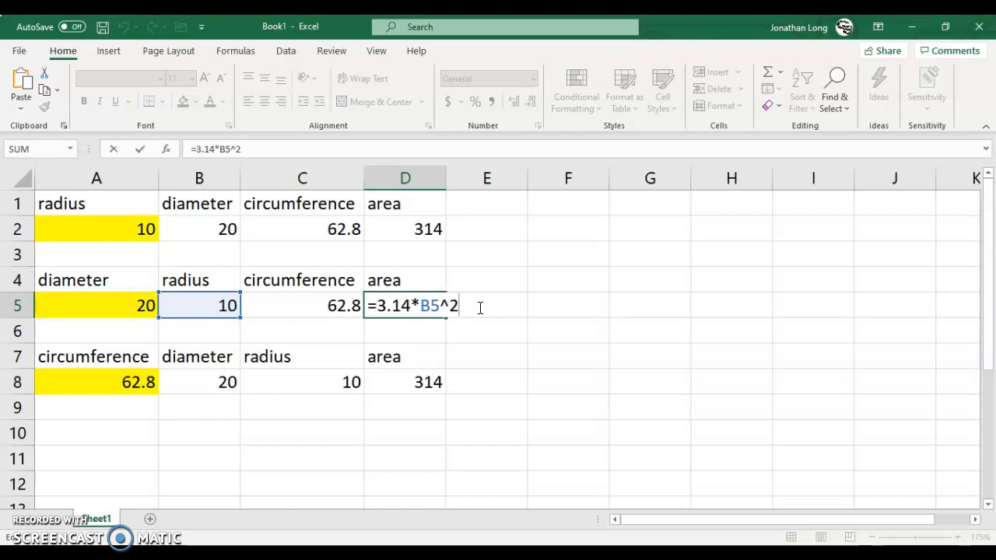
pyautogui.press('Return')
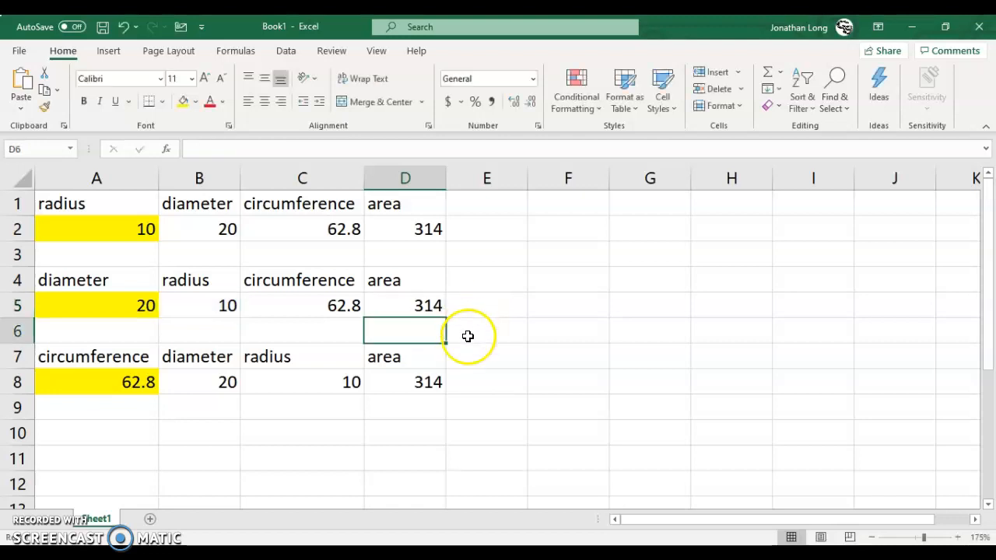
pyautogui.doubleClick(455, 381)
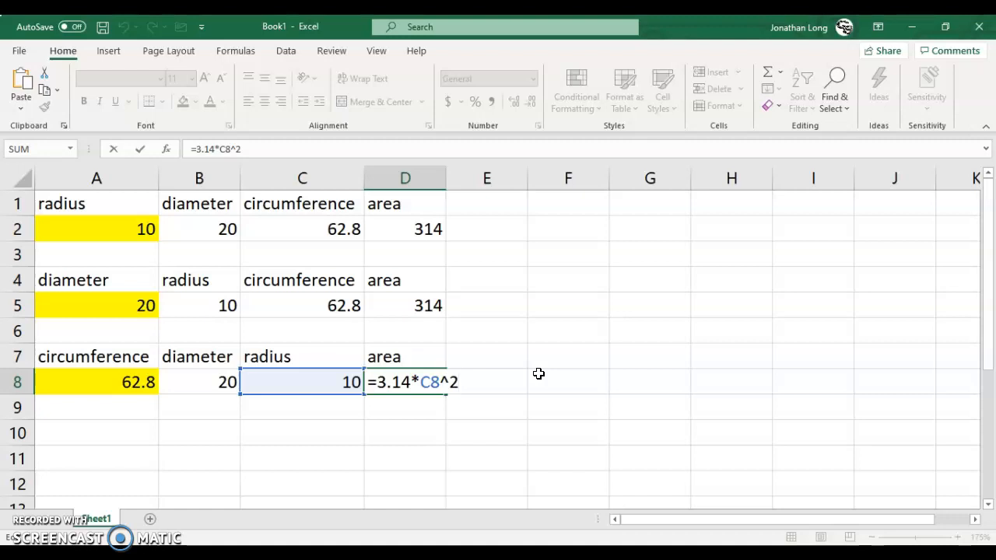
pyautogui.press('Return')
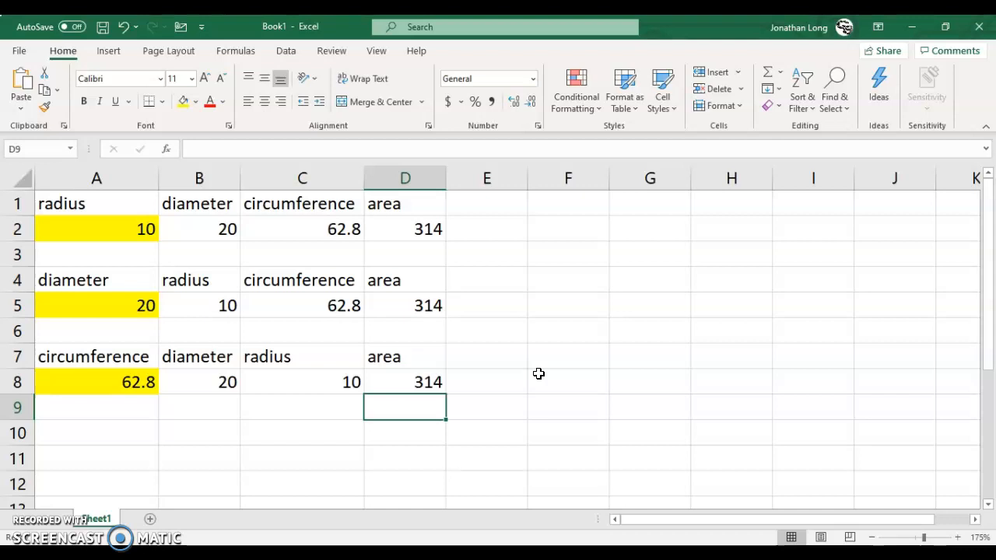
# Step: Add an "area" heading in A10 for a fourth table and fill its input cell A11 with yellow
pyautogui.click(112, 430)
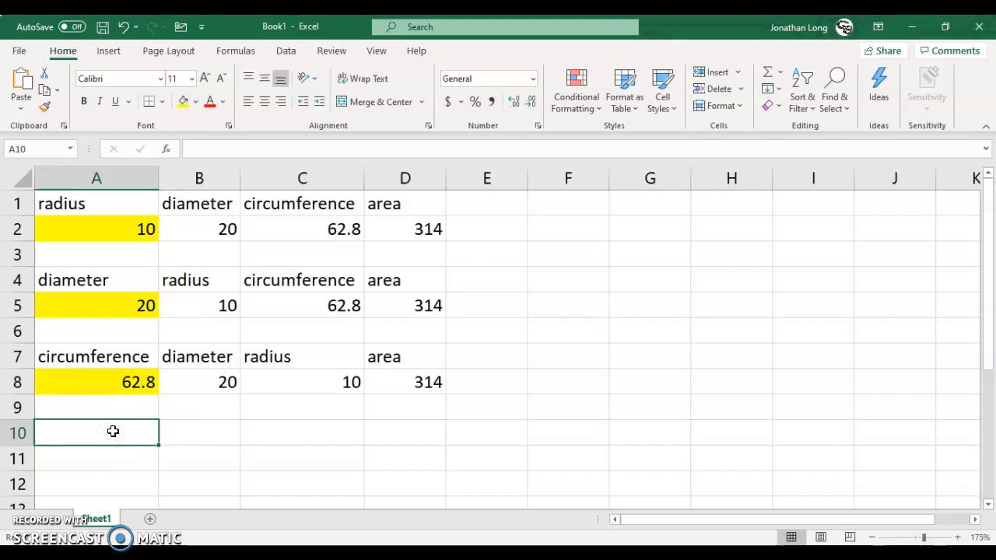
pyautogui.write('area')
pyautogui.press('Return')
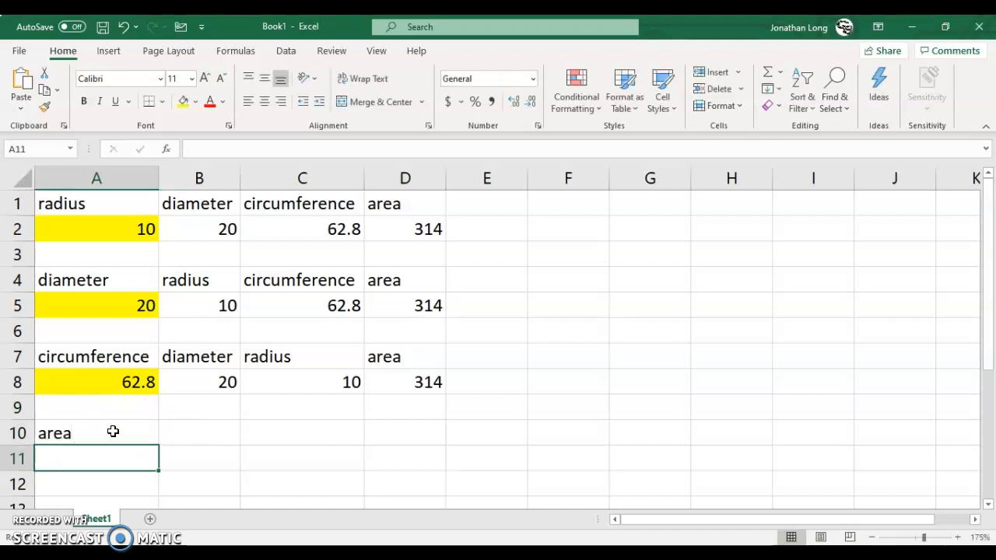
pyautogui.click(183, 105)
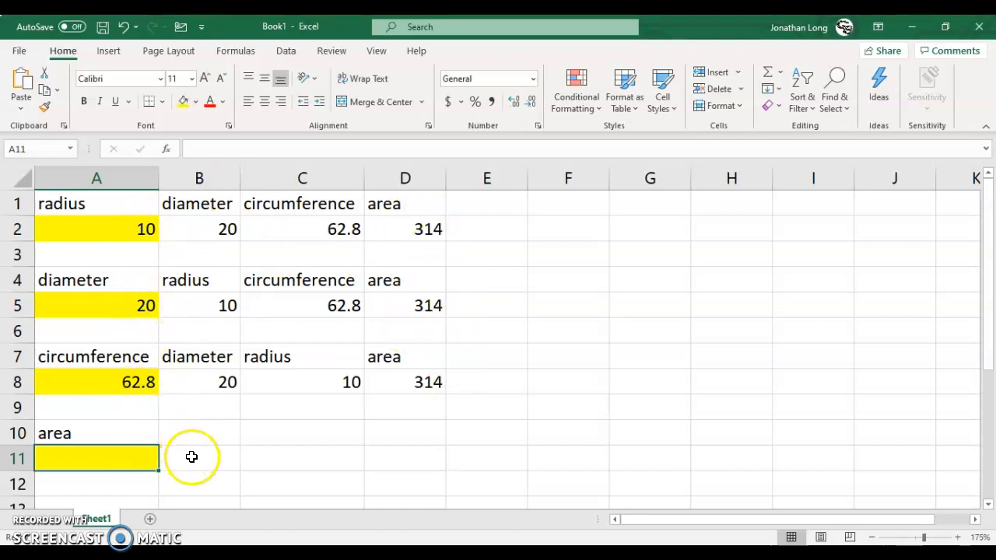
# Step: Add the headings "radius", "diameter" and "circumference" in B10, C10 and D10 of the area table
pyautogui.click(217, 437)
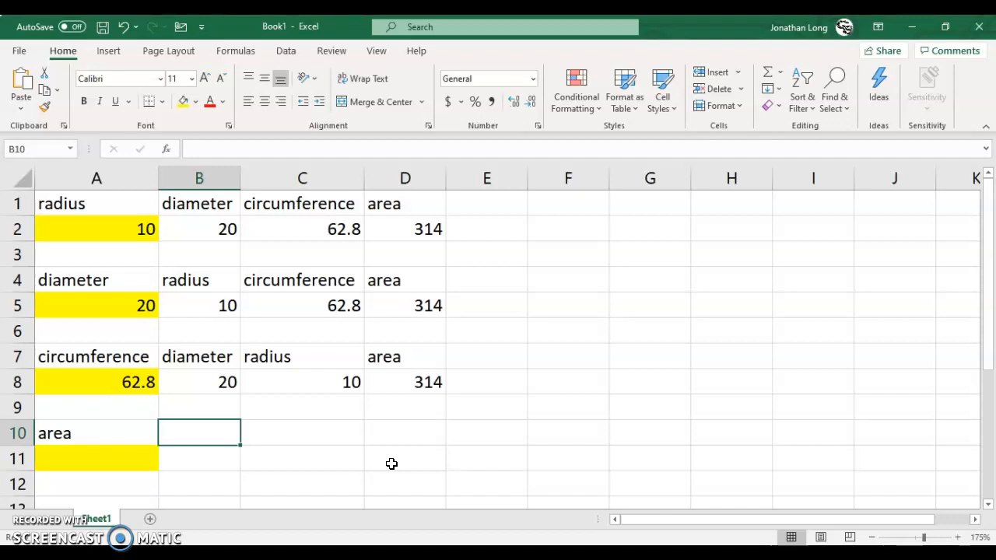
pyautogui.write('radisu')
pyautogui.press('BackSpace')
pyautogui.press('BackSpace')
pyautogui.write('us')
pyautogui.press('Tab')
pyautogui.write('diameter')
pyautogui.press('Tab')
pyautogui.write('cir')
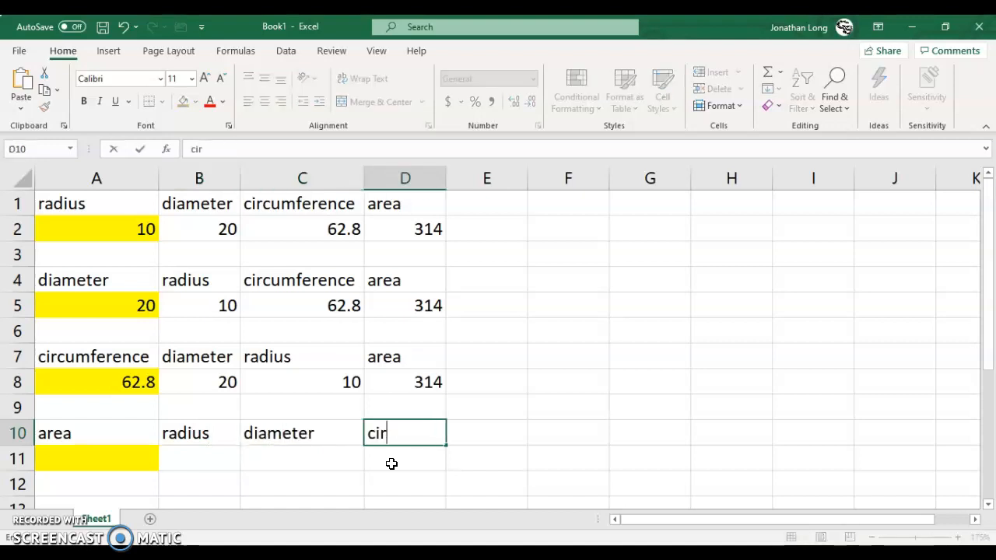
pyautogui.write('cumference')
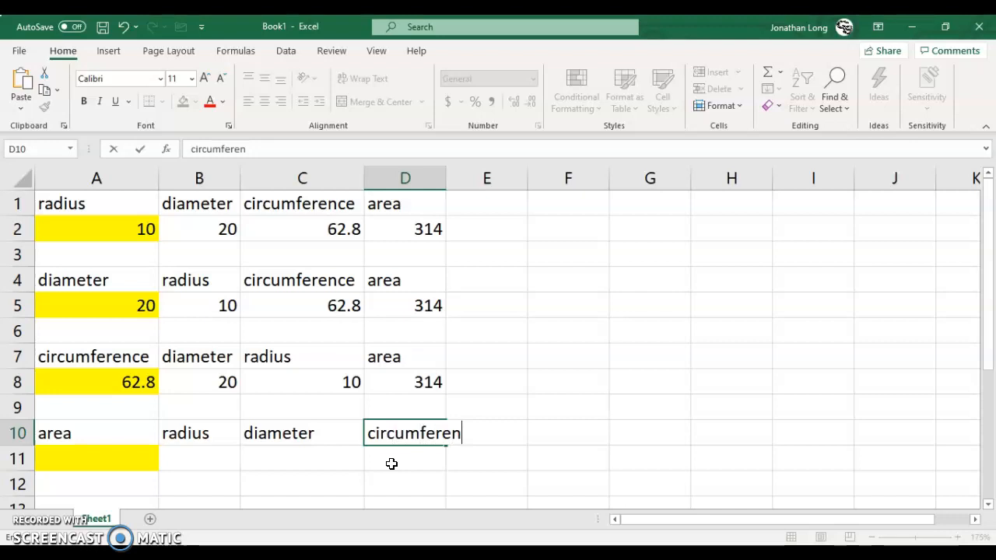
pyautogui.press('Return')
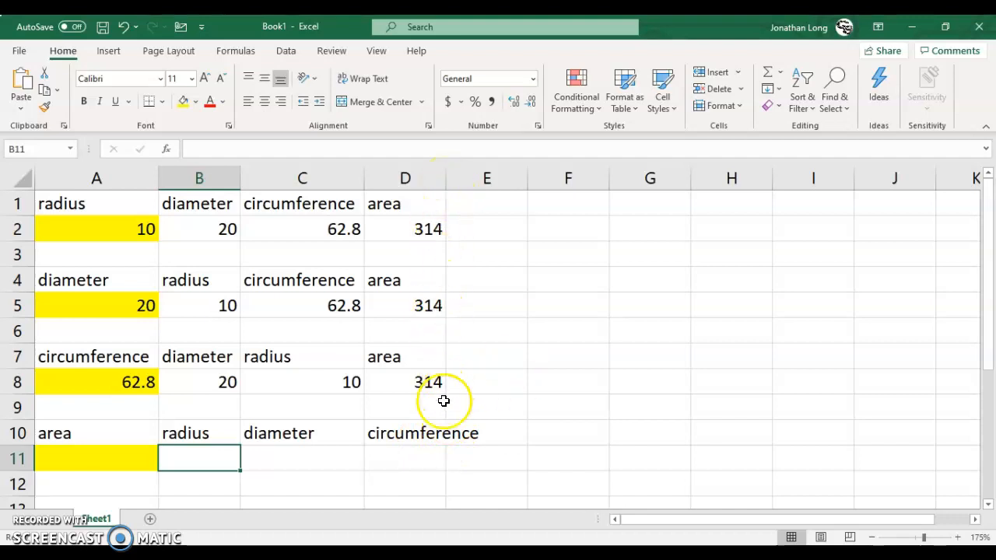
# Step: Autofit column D to its contents and centre all cells in A1:D11 horizontally
pyautogui.doubleClick(447, 177)
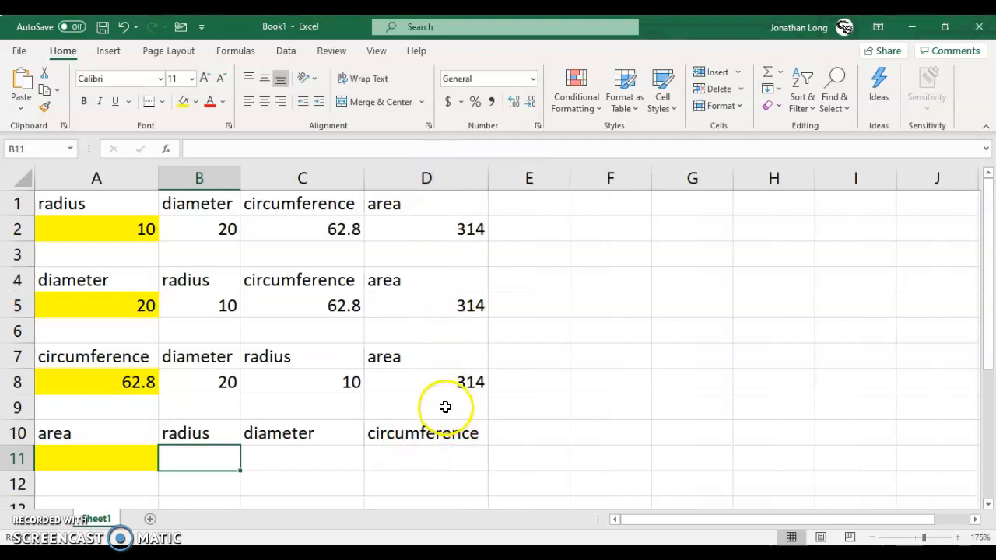
pyautogui.moveTo(142, 204); pyautogui.dragTo(444, 446)
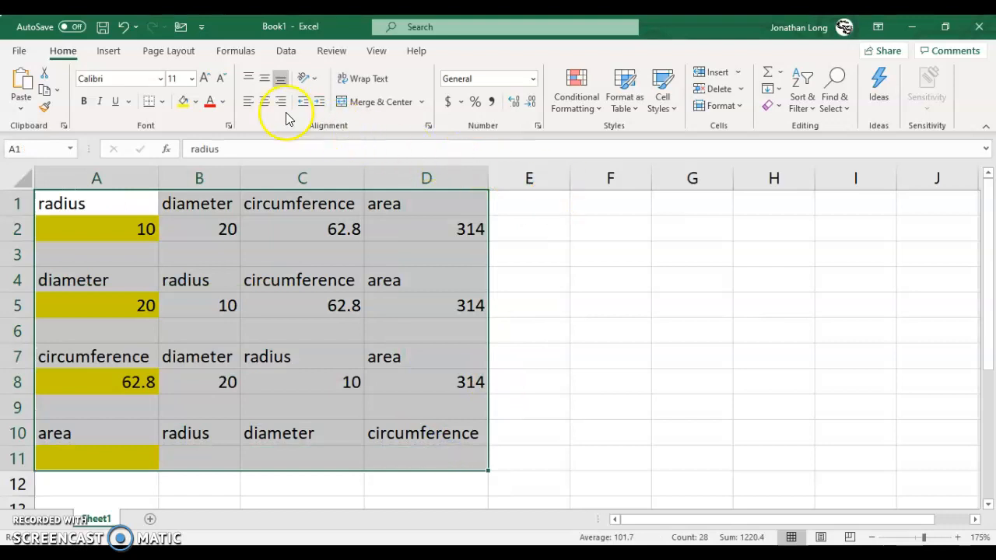
pyautogui.click(263, 103)
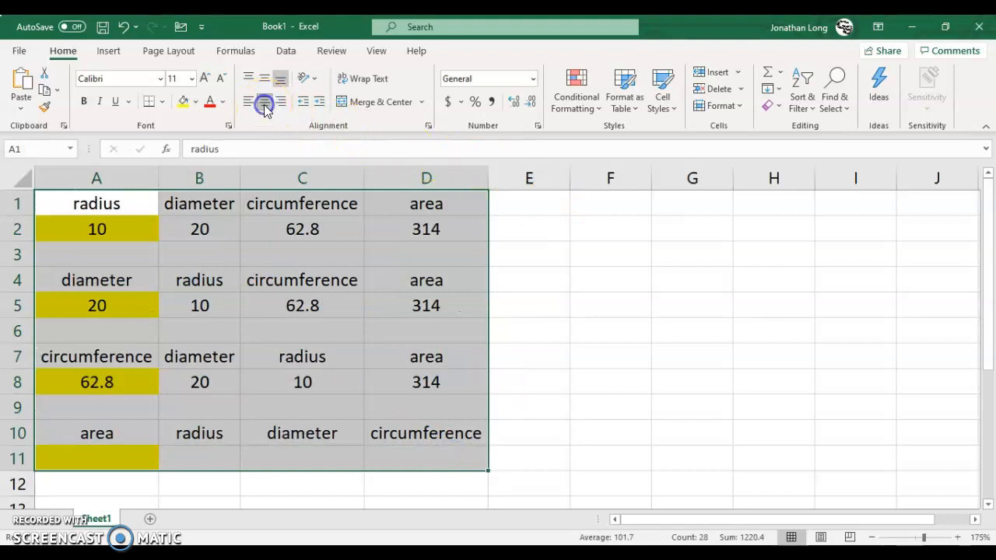
pyautogui.click(310, 322)
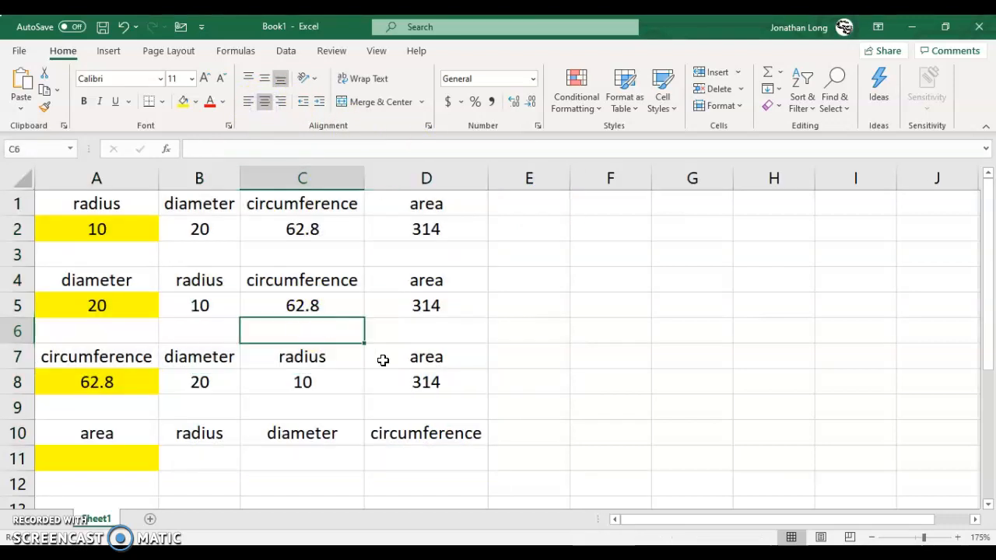
# Step: Begin the radius formula in B11 by dividing the area in A11 by 3.14
pyautogui.click(135, 460)
pyautogui.click(195, 459)
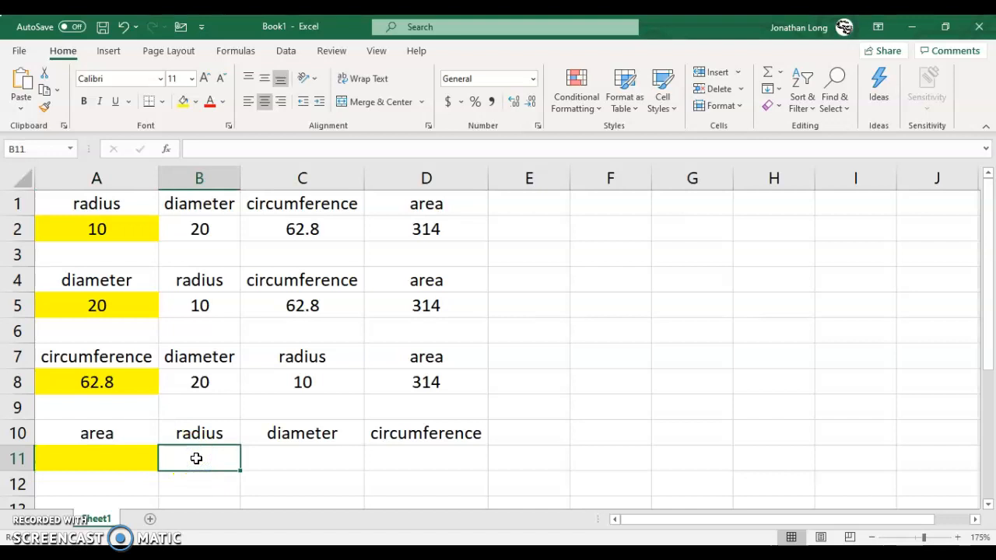
pyautogui.write('=')
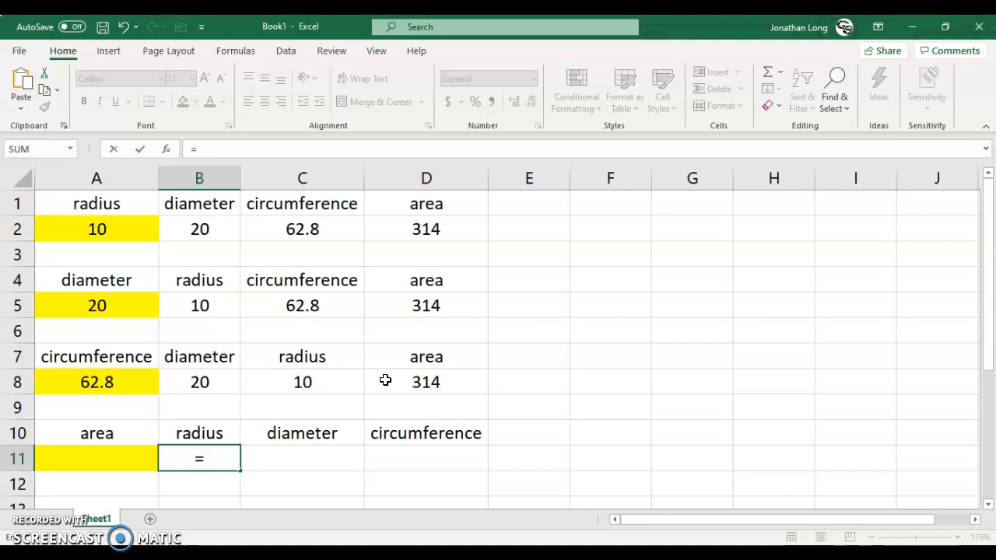
pyautogui.click(126, 457)
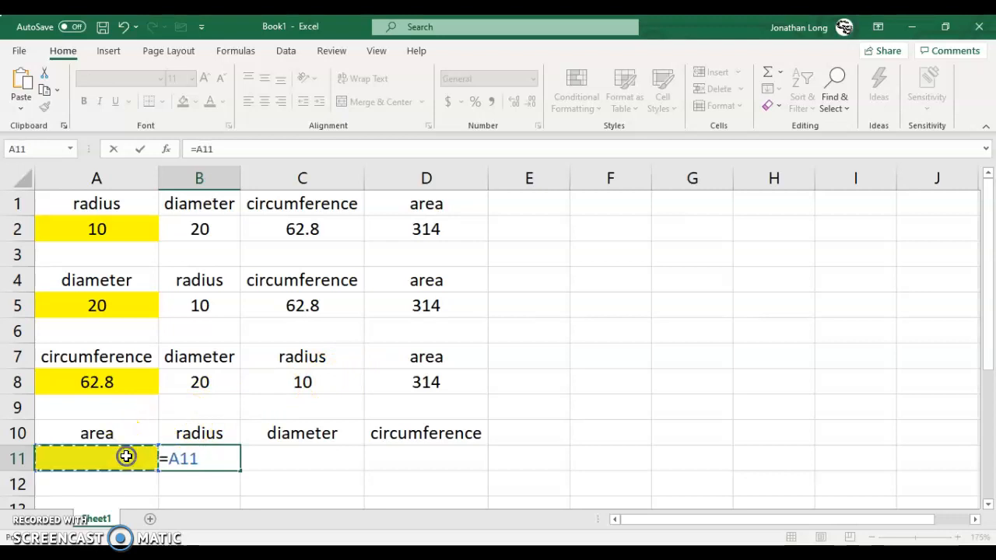
pyautogui.write('/')
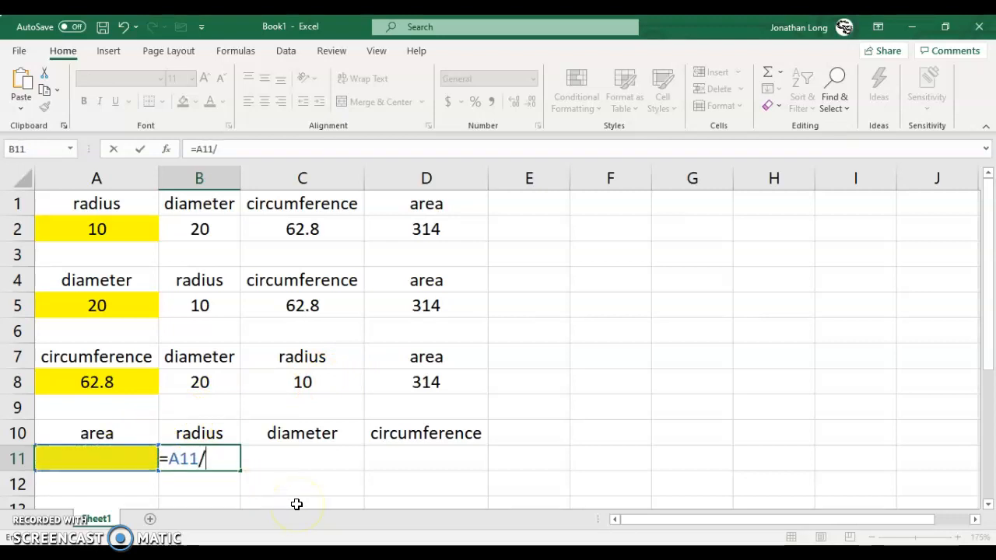
pyautogui.write('3.14')
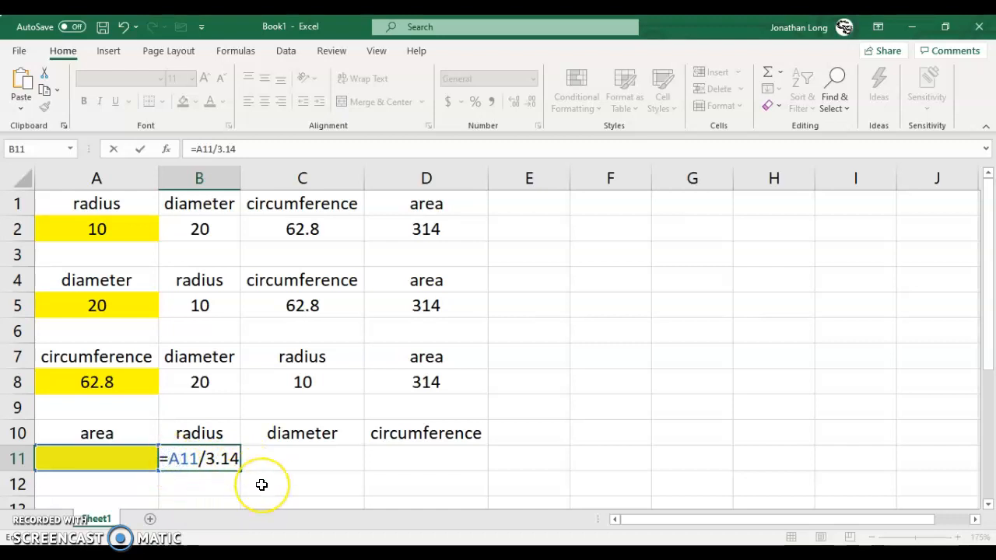
# Step: Wrap the division in B11 in a square root so the radius formula reads =SQRT(A11/3.14)
pyautogui.write('(')
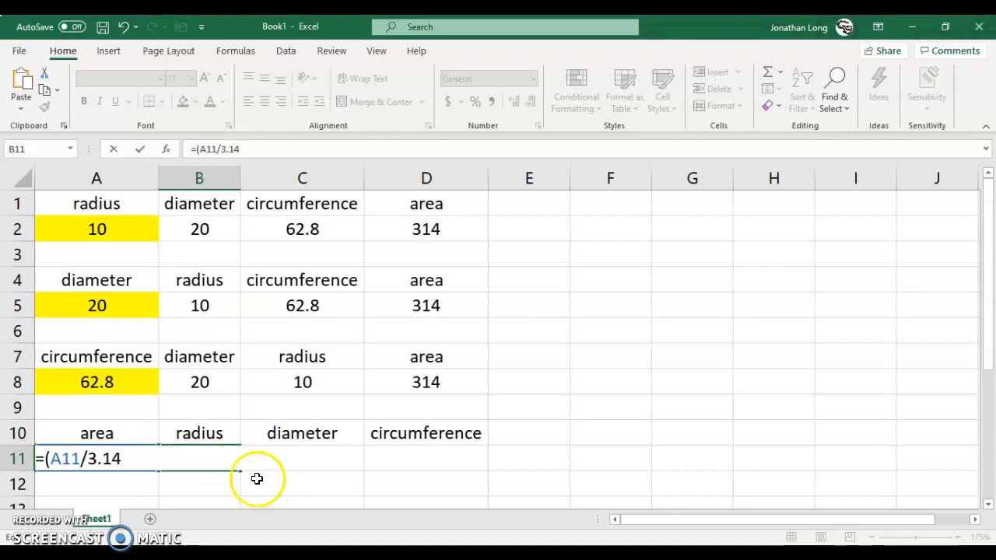
pyautogui.click(126, 459)
pyautogui.write(')')
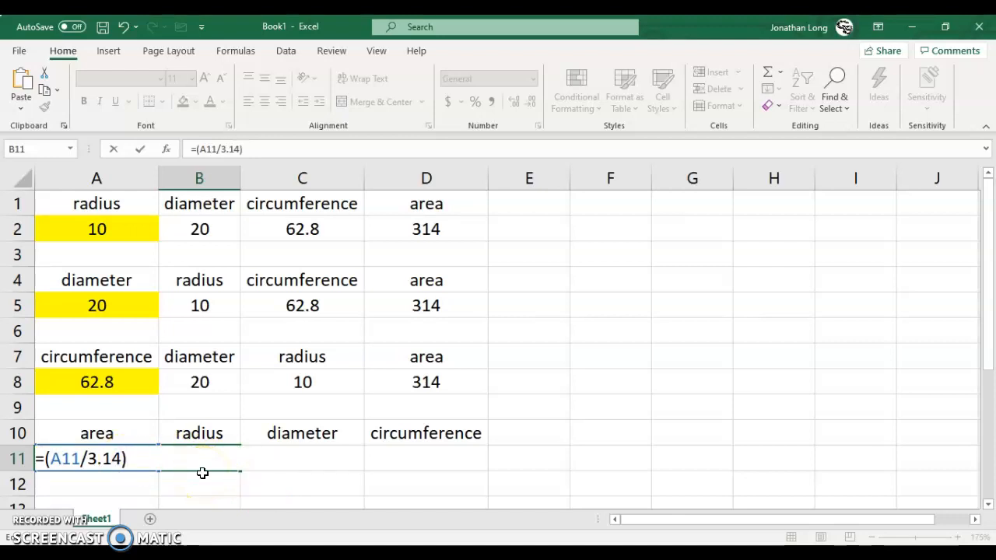
pyautogui.press('Left')
pyautogui.press('Left')
pyautogui.press('Left')
pyautogui.press('Left')
pyautogui.press('Left')
pyautogui.press('Left')
pyautogui.press('Left')
pyautogui.press('Left')
pyautogui.press('Left')
pyautogui.press('Left')
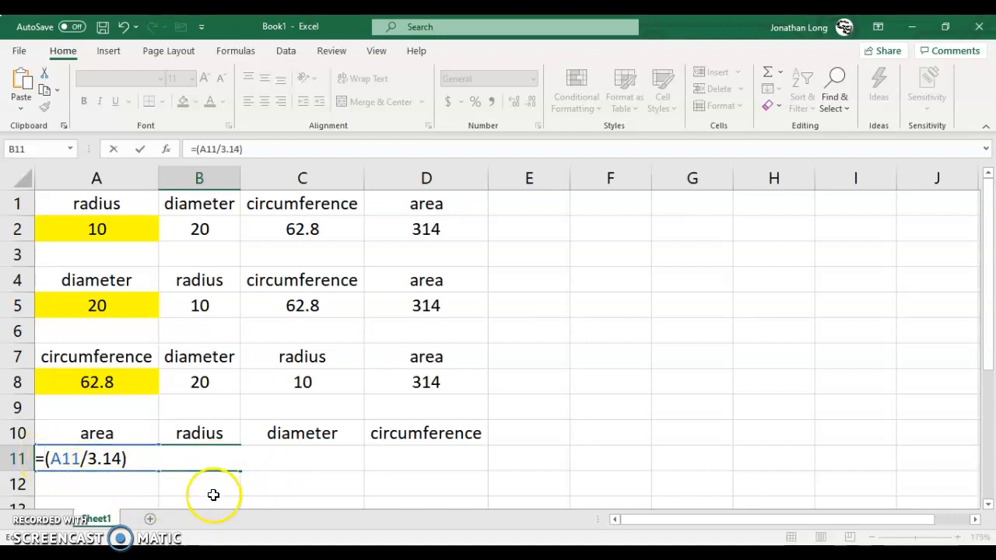
pyautogui.write('sq')
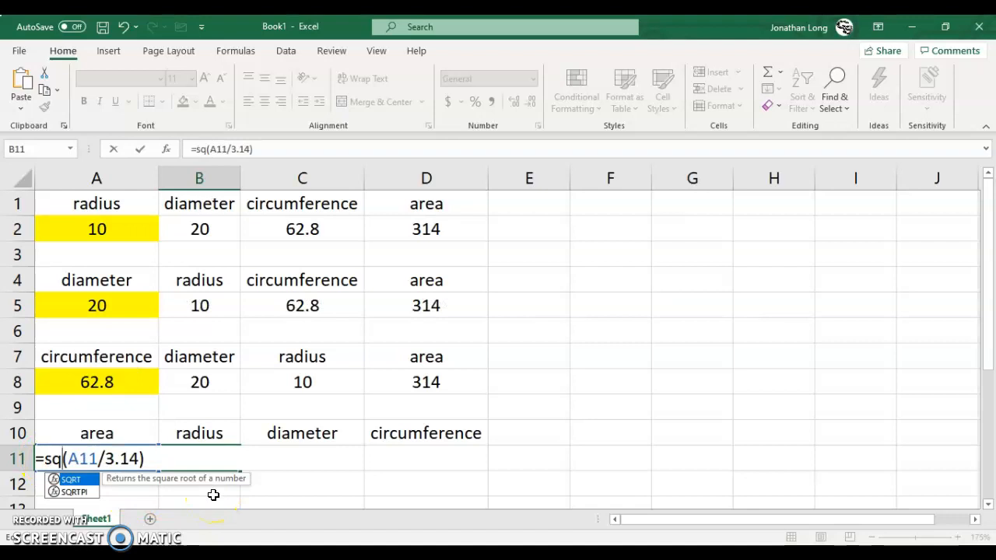
pyautogui.write('rt')
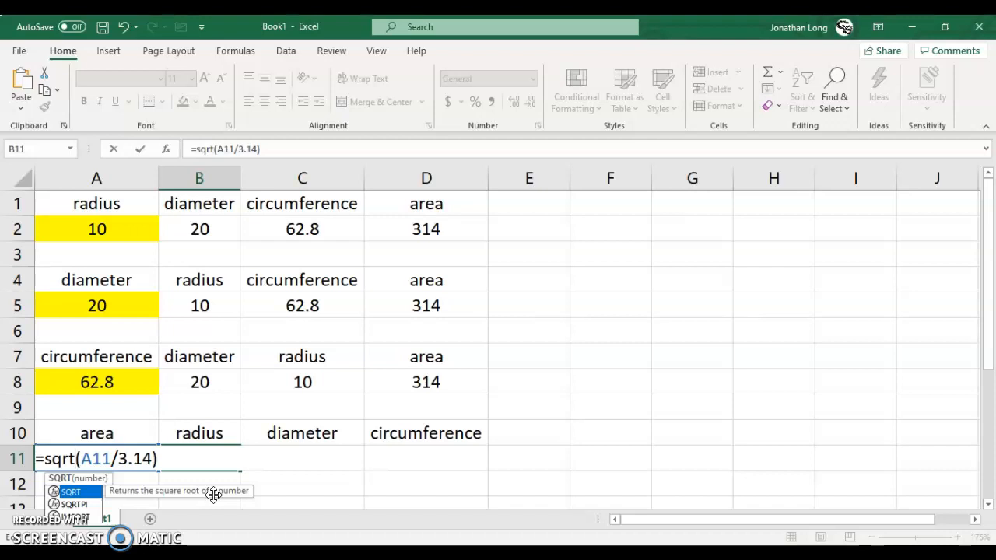
pyautogui.press('Return')
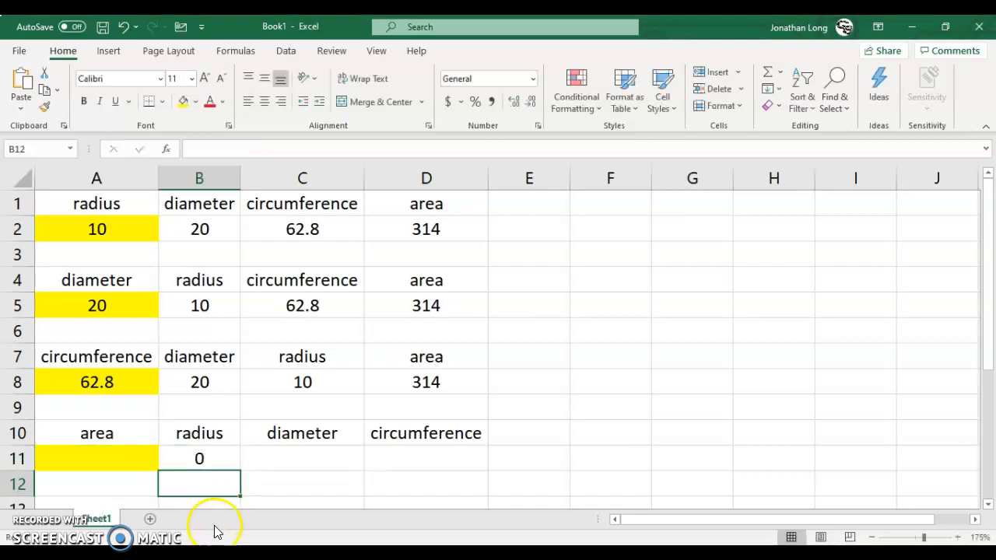
# Step: Set the area in A11 to 314, matching the area in the other tables
pyautogui.click(213, 459)
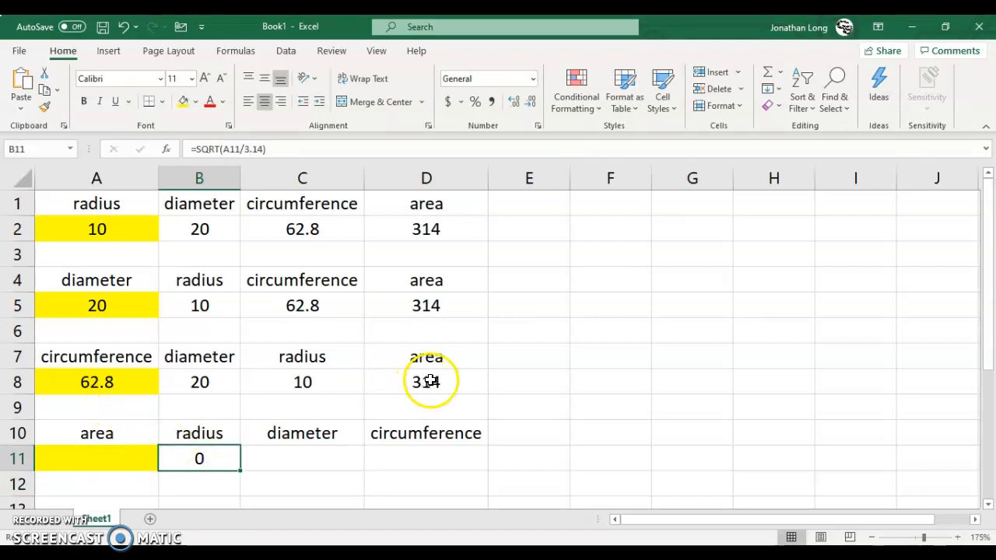
pyautogui.click(110, 458)
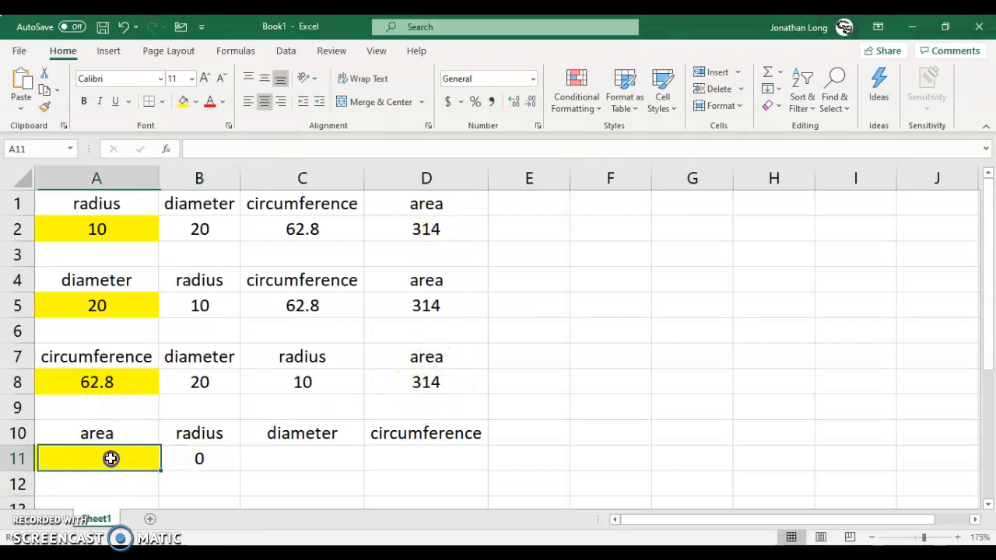
pyautogui.write('314')
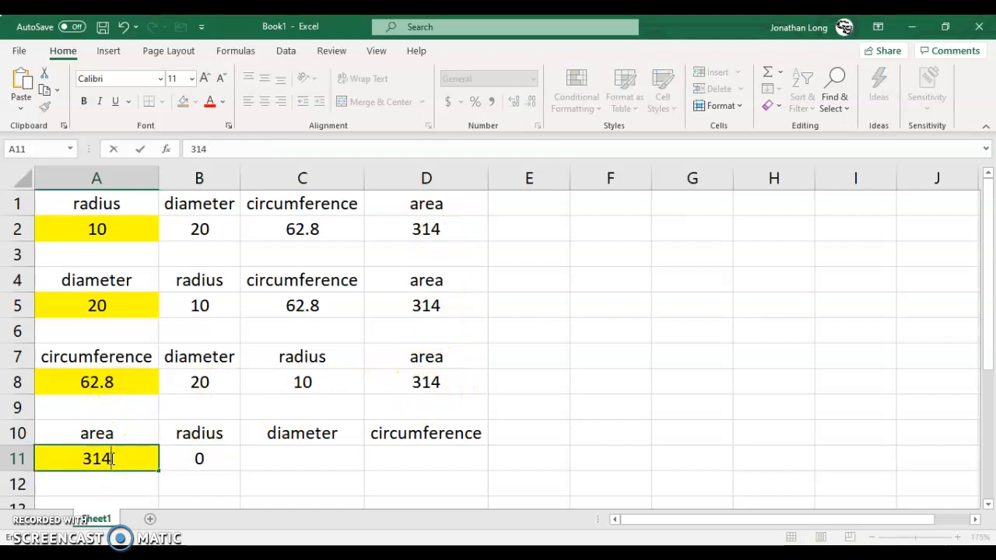
pyautogui.press('Return')
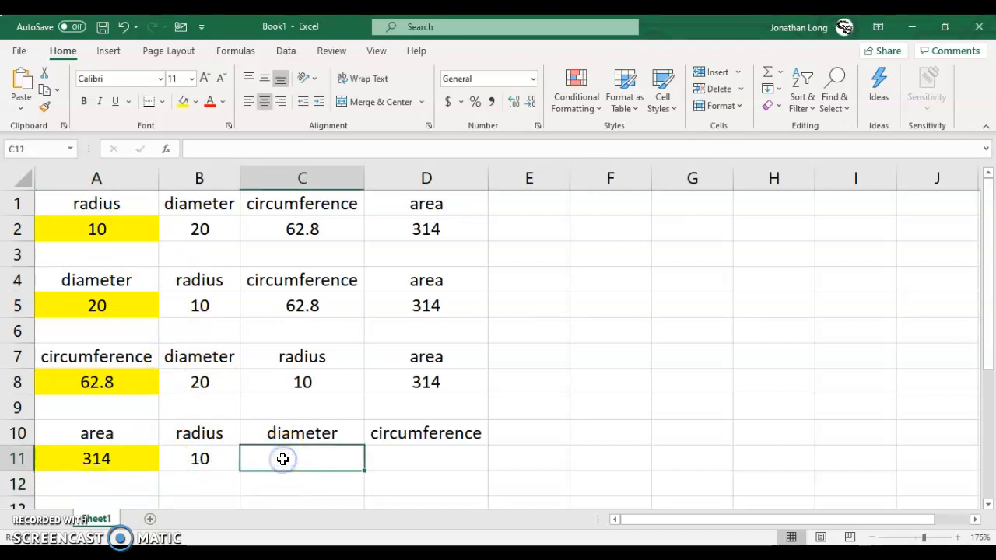
# Step: Calculate the diameter in C11 from the radius in the same row with the formula =B11*2
pyautogui.click(204, 459)
pyautogui.click(286, 458)
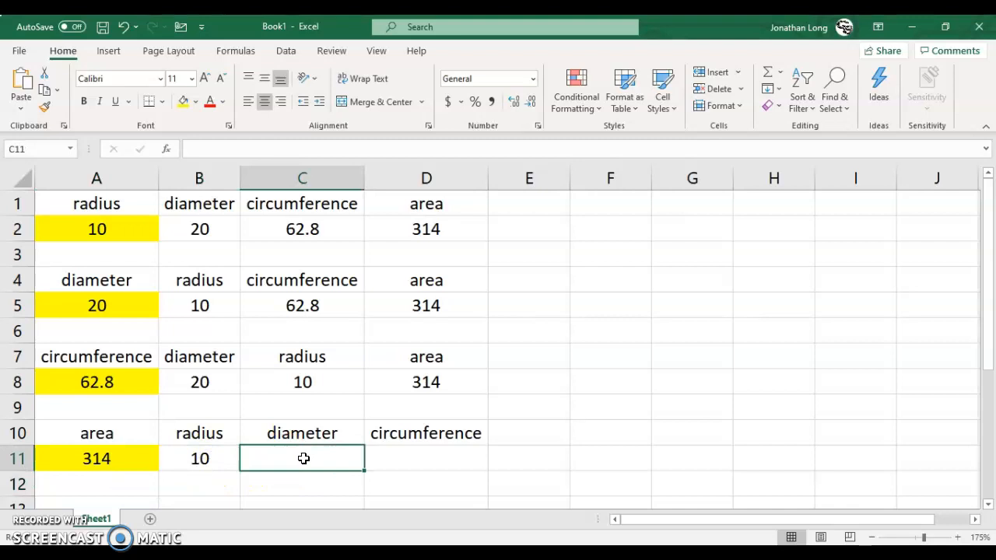
pyautogui.click(263, 453)
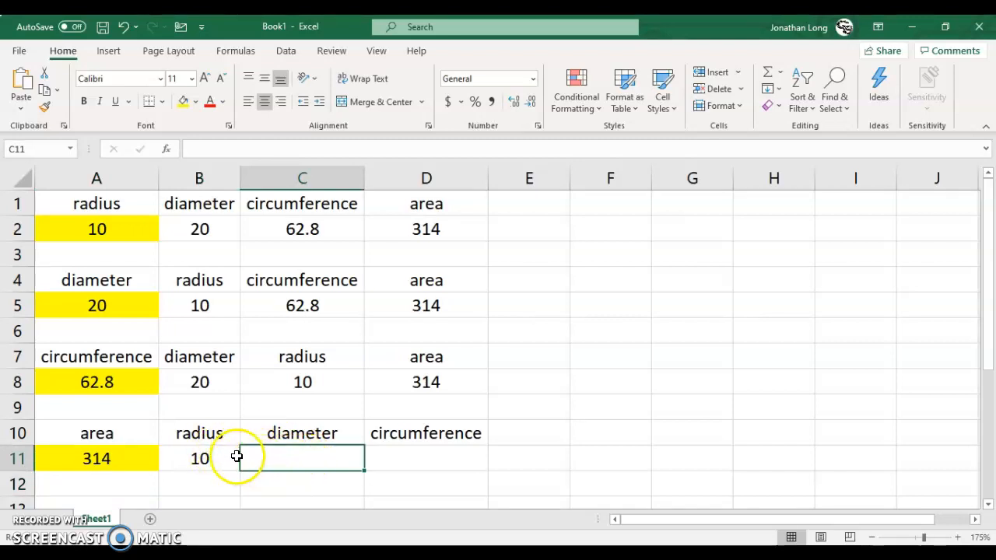
pyautogui.click(265, 458)
pyautogui.write('=')
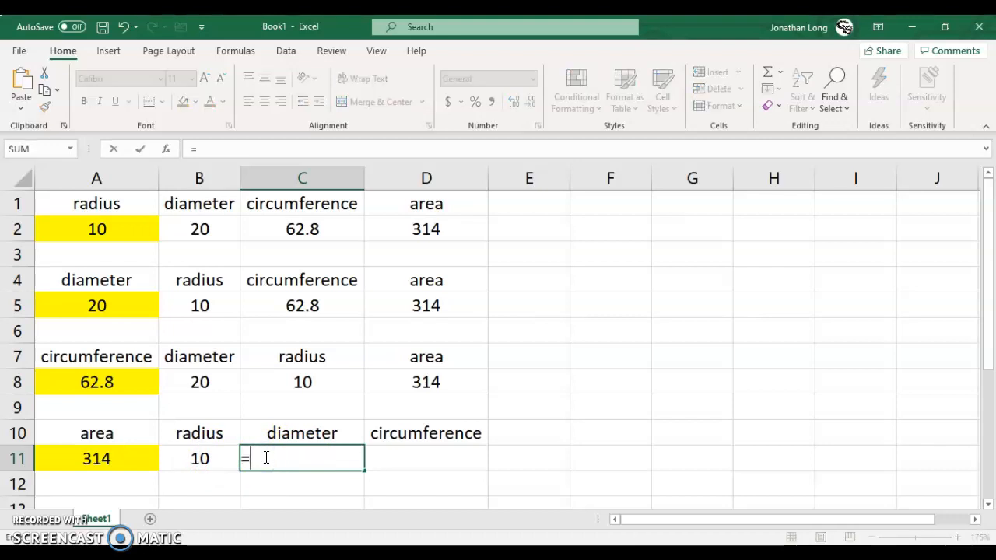
pyautogui.click(208, 459)
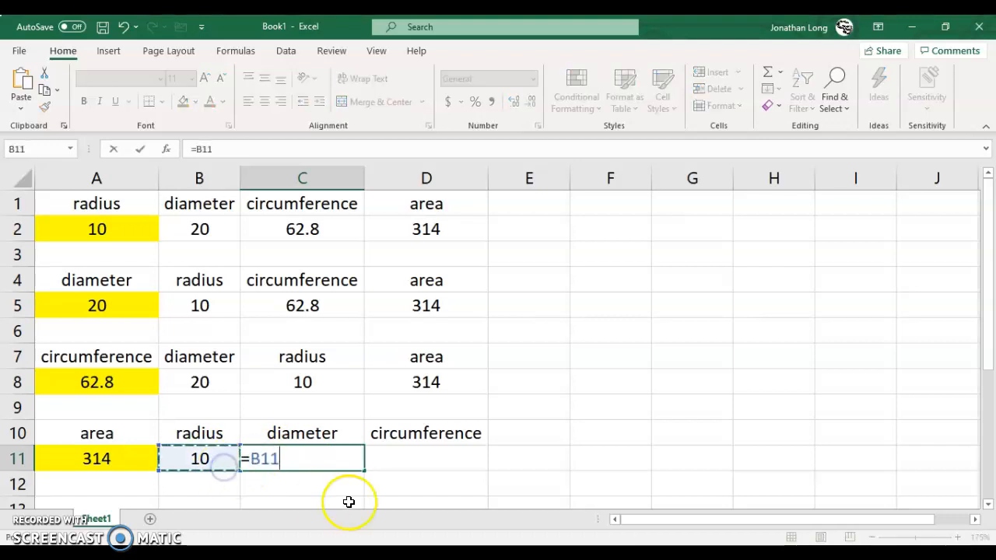
pyautogui.write('*2')
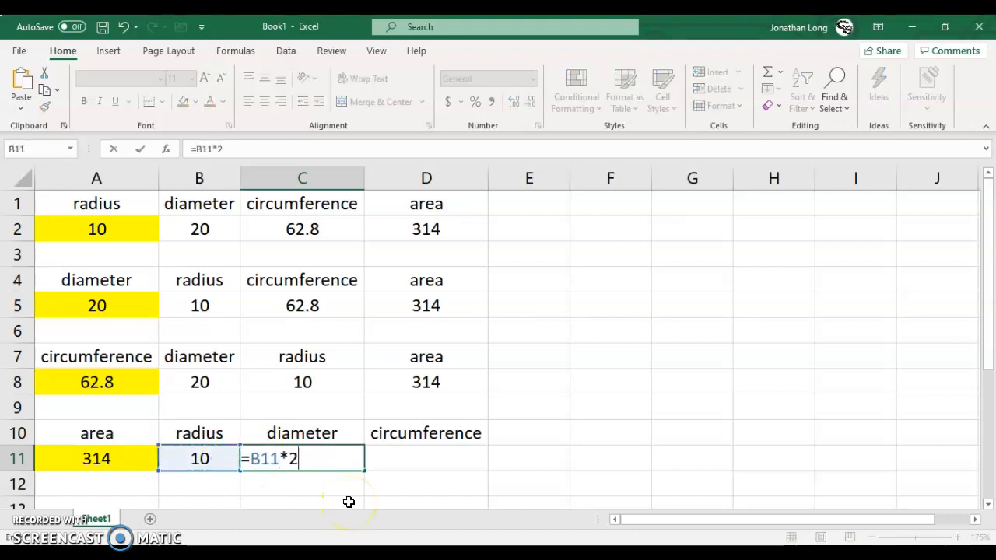
pyautogui.click(332, 461)
pyautogui.press('Return')
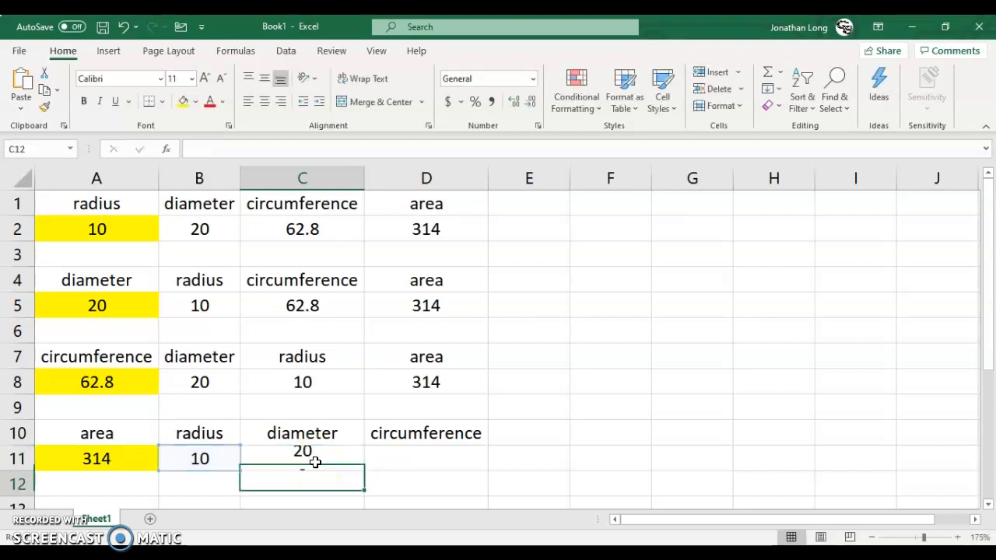
# Step: Calculate the circumference in D11 from the diameter in the same row with the formula =C11*3.14
pyautogui.click(408, 453)
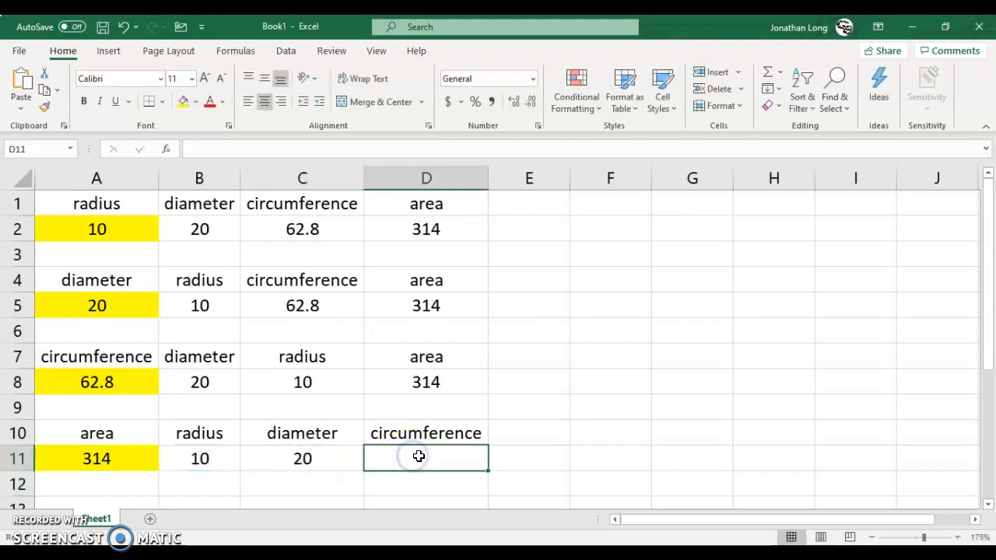
pyautogui.write('=')
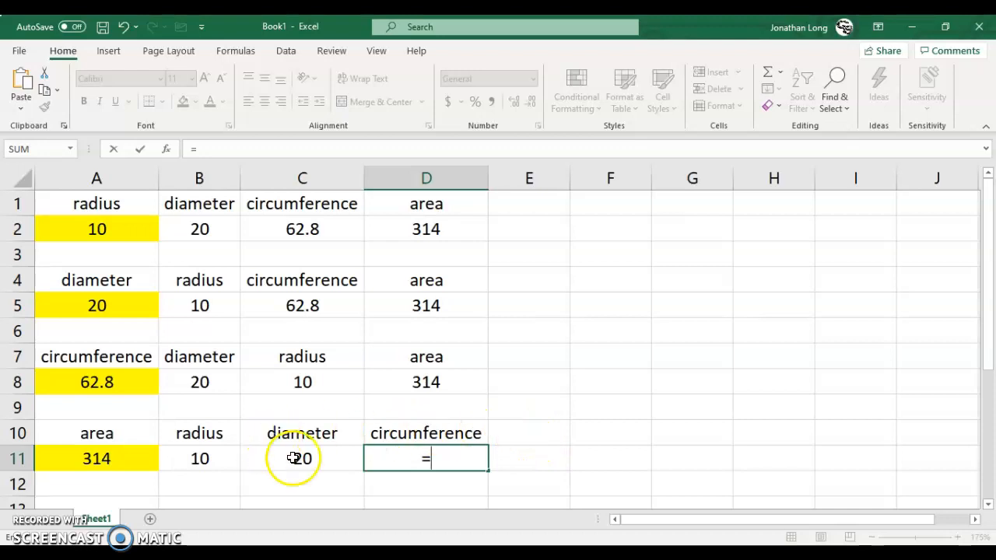
pyautogui.click(325, 460)
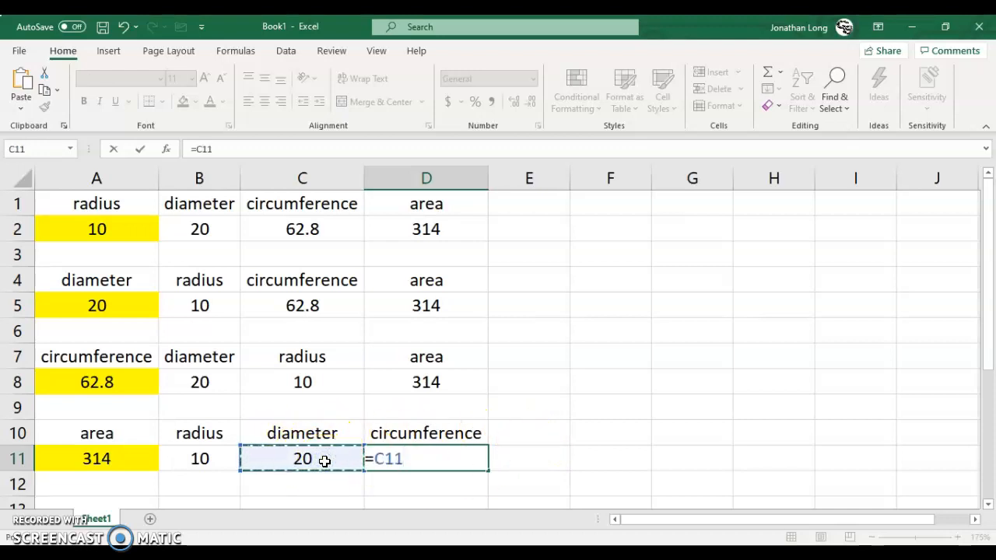
pyautogui.write('*')
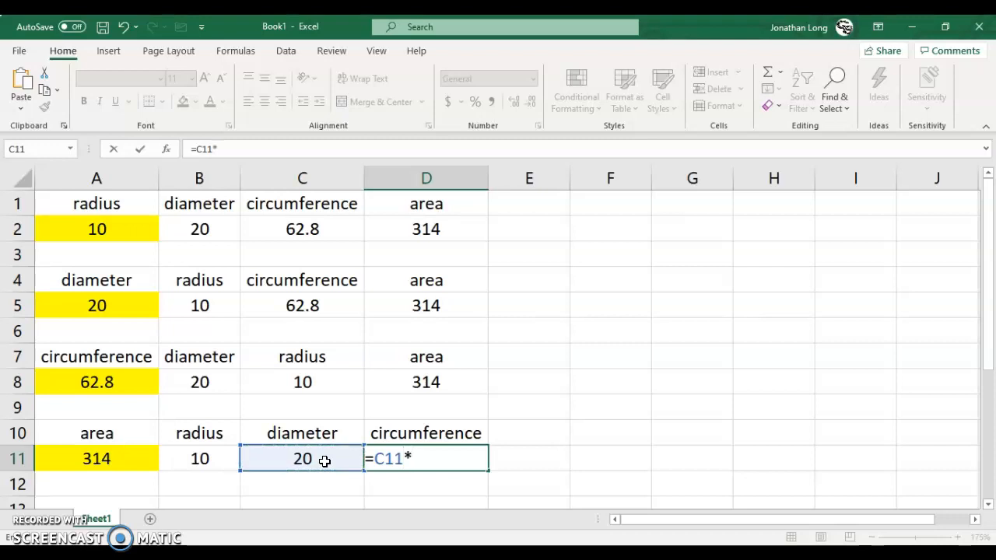
pyautogui.write('3.14')
pyautogui.press('Return')
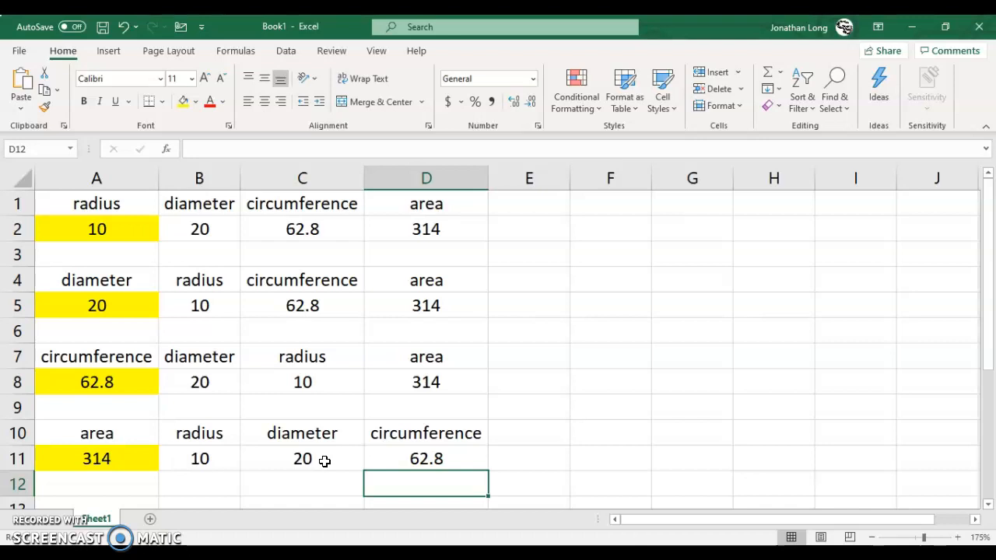
pyautogui.click(92, 229)
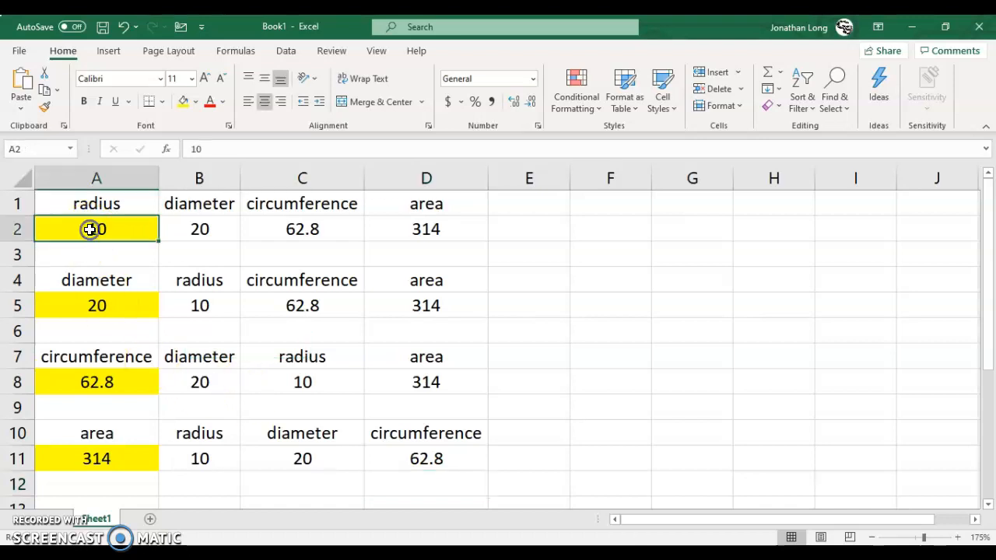
pyautogui.click(113, 305)
pyautogui.click(112, 381)
pyautogui.click(123, 461)
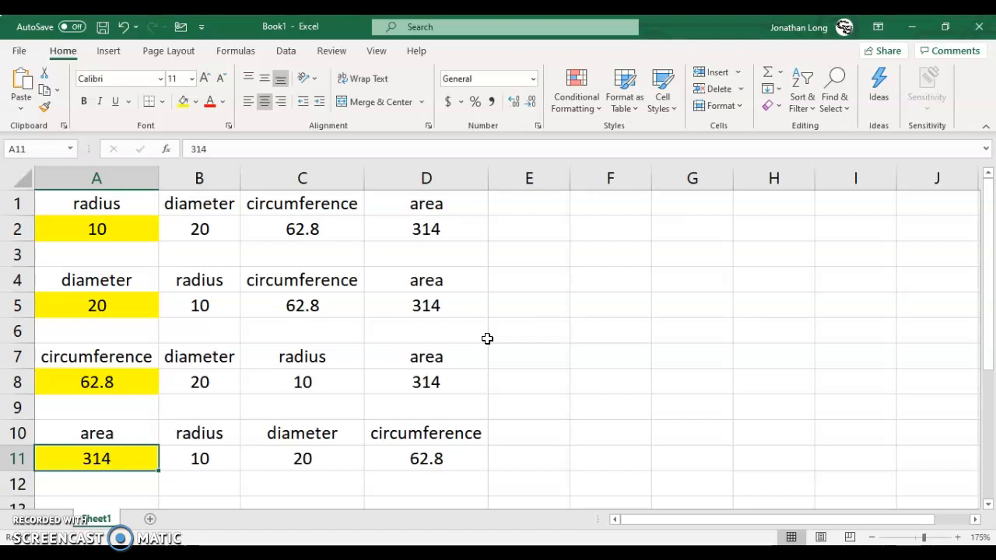
# Step: Set the diameter in A5 to 15 to test the second table's formulas
pyautogui.click(98, 305)
pyautogui.write('15')
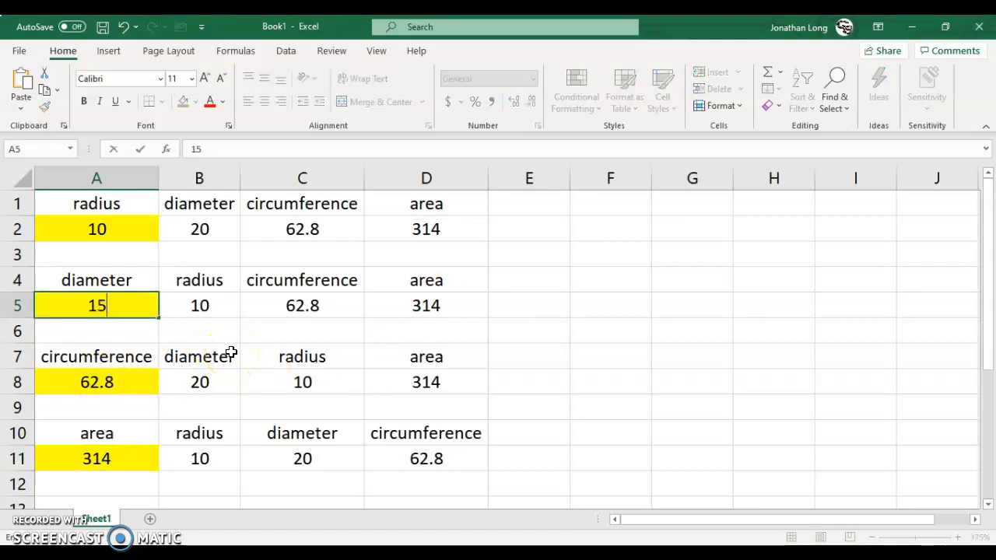
pyautogui.press('Return')
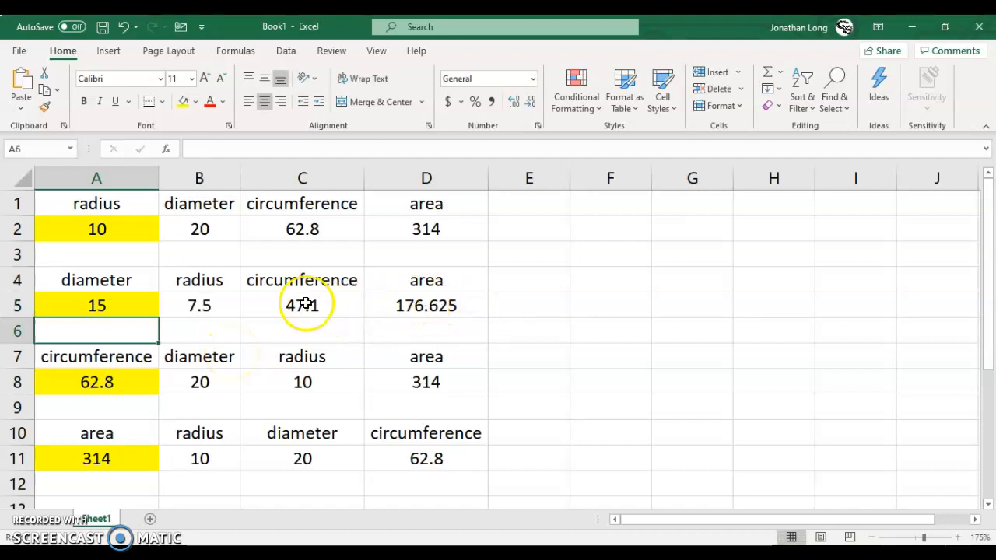